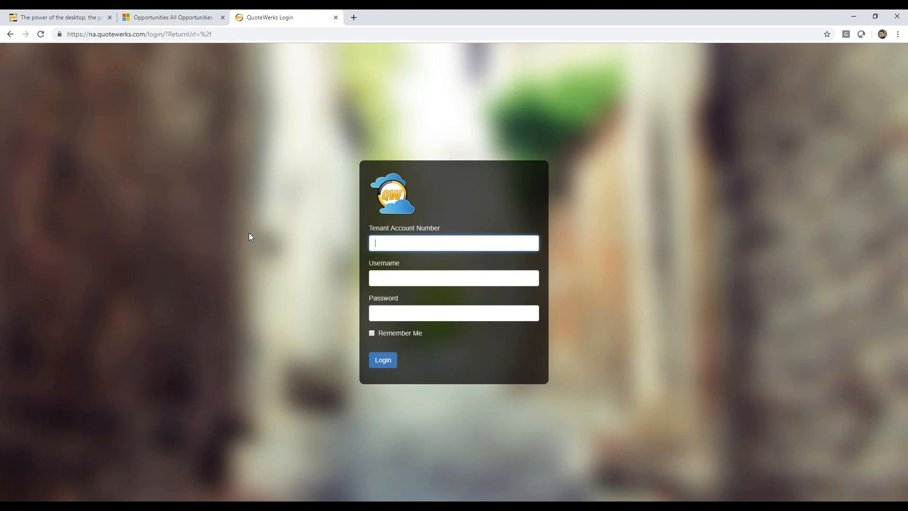
# Log in to the tenant as administrator with the tenant account number and password
pyautogui.write('aspiretechwriter001')
pyautogui.press('Tab')
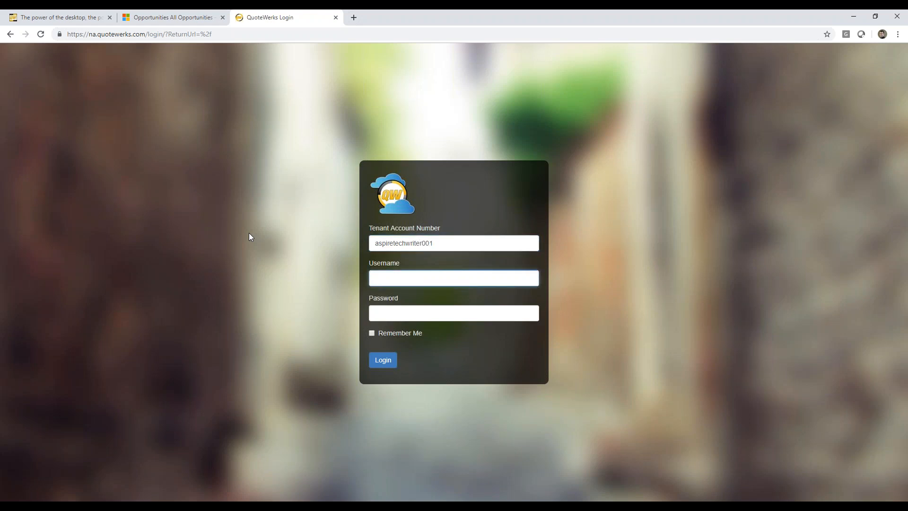
pyautogui.write('administrator')
pyautogui.press('Tab')
pyautogui.write('****')
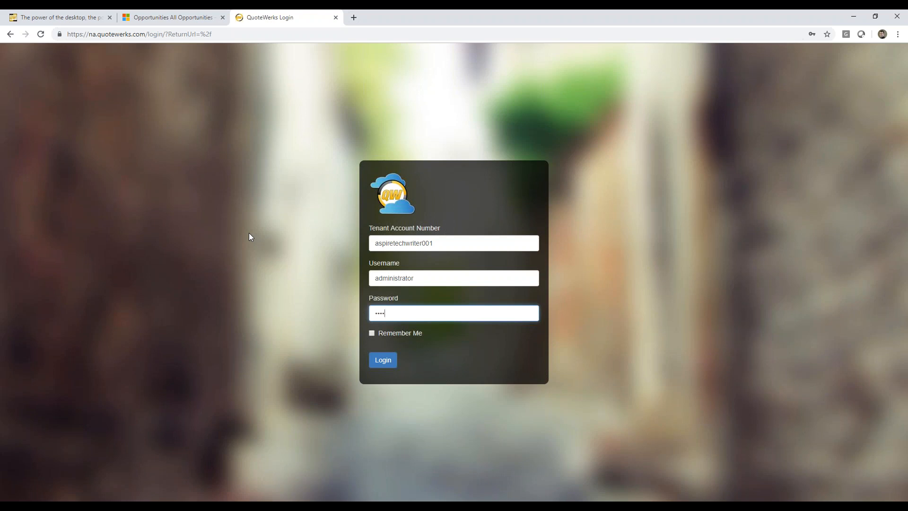
pyautogui.click(381, 363)
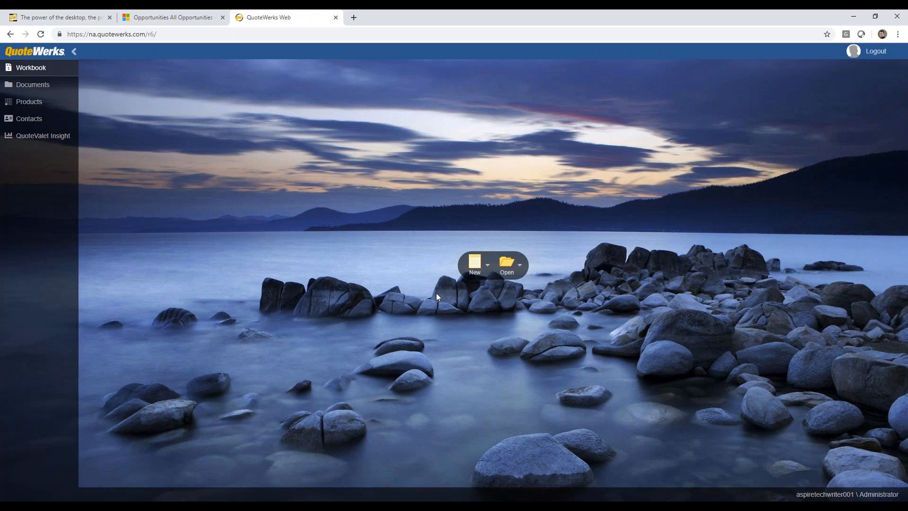
# Create a new blank quote named 'MS CRM Webinar'
pyautogui.click(488, 265)
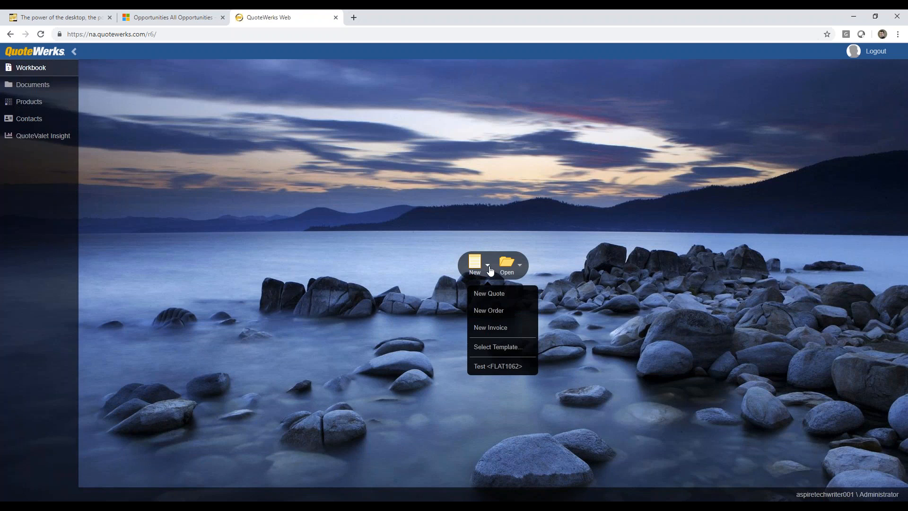
pyautogui.click(490, 297)
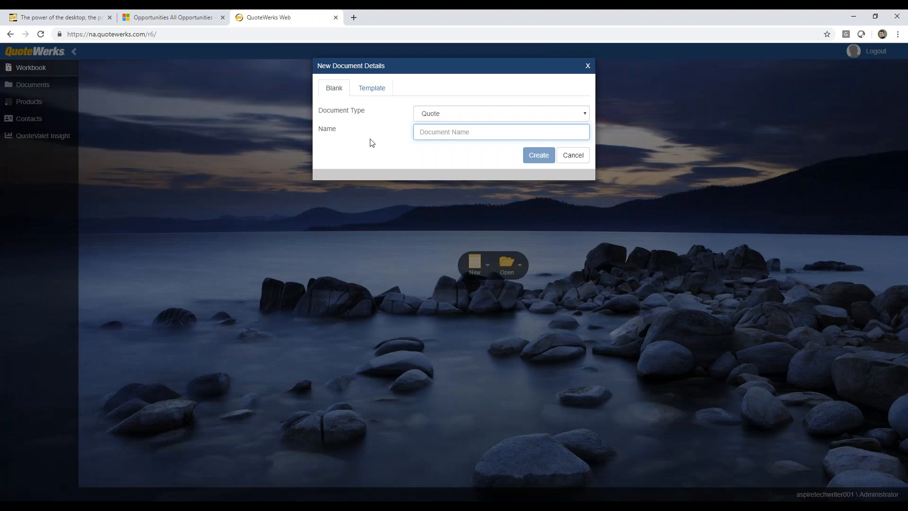
pyautogui.write('MS CRM ')
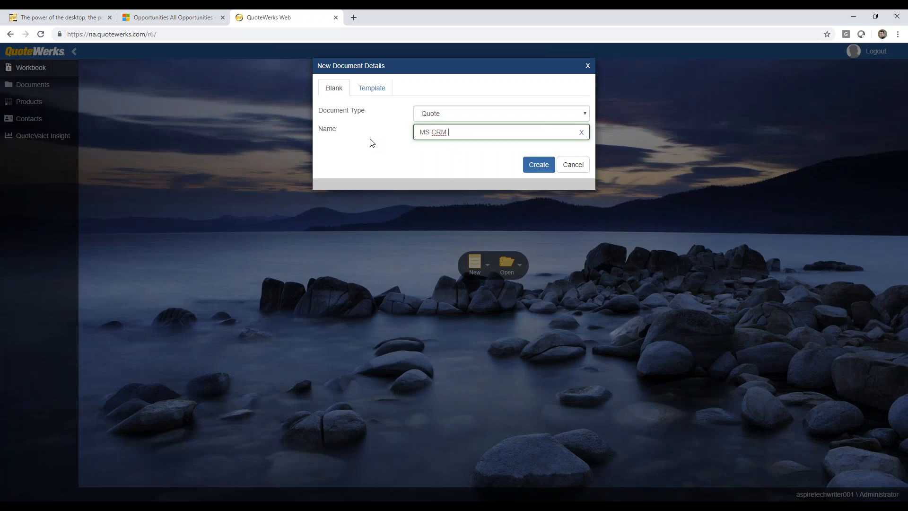
pyautogui.write('Webinar')
pyautogui.click(543, 169)
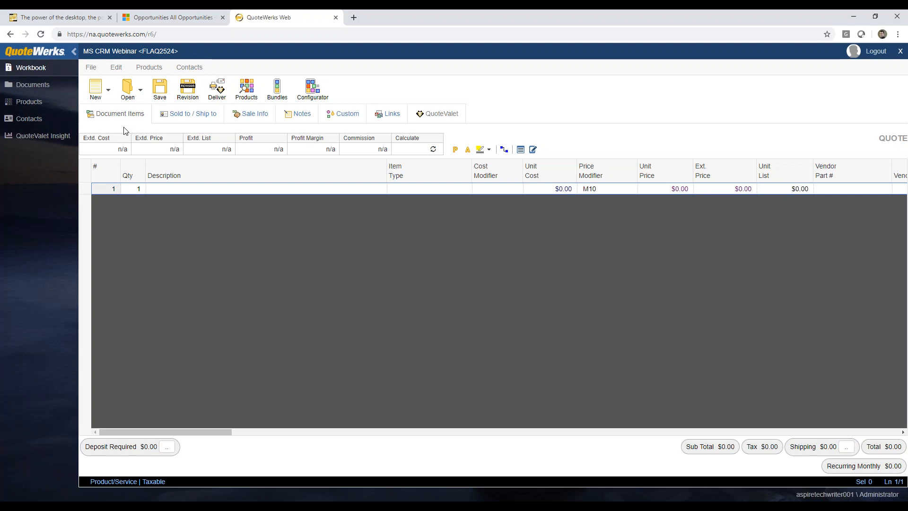
# Search CRM contacts by Account Name 'aspire' and apply the Vice President contact to Sold, Ship and Bill to
pyautogui.click(184, 118)
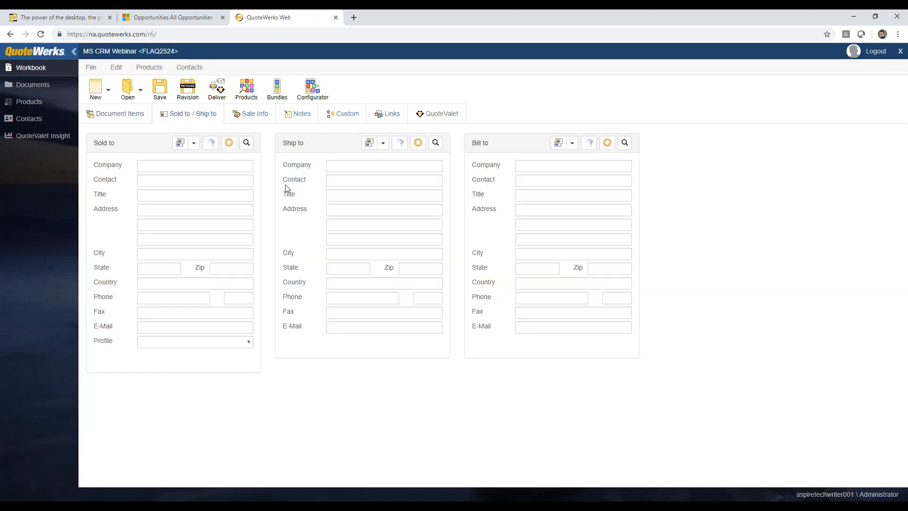
pyautogui.click(246, 144)
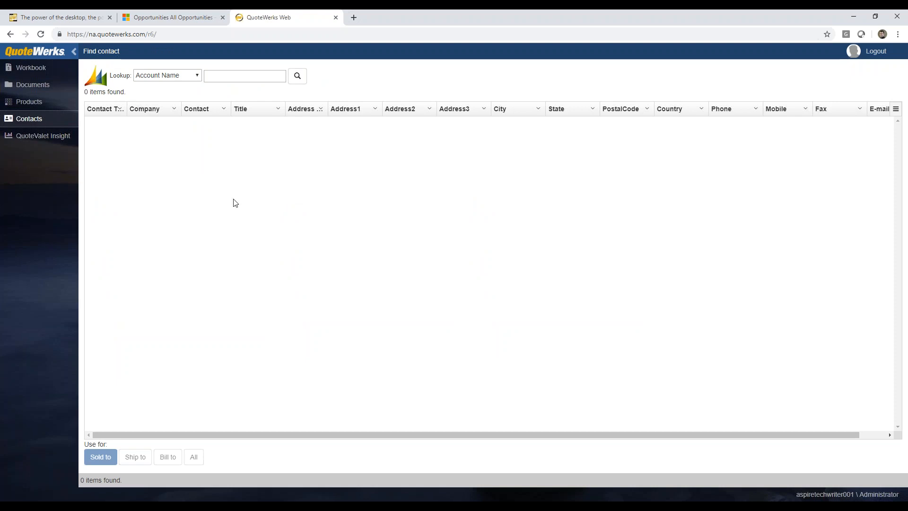
pyautogui.click(33, 68)
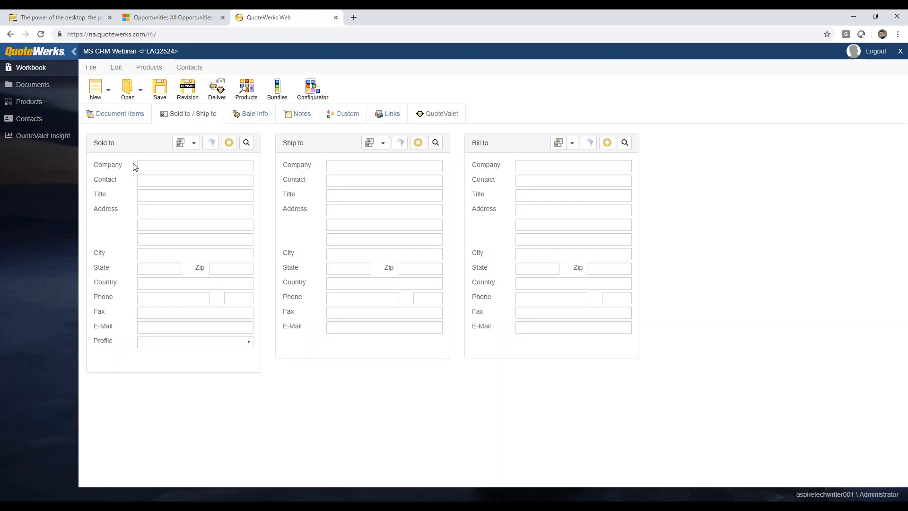
pyautogui.click(38, 119)
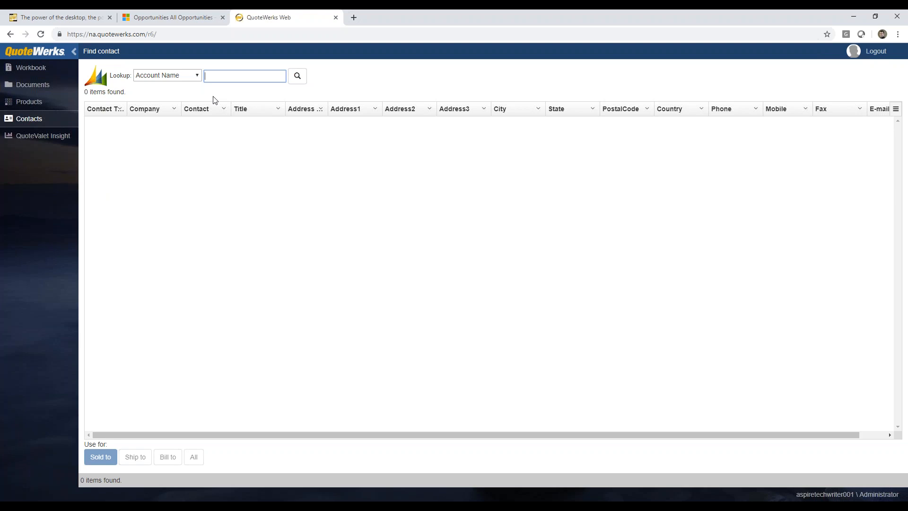
pyautogui.click(198, 78)
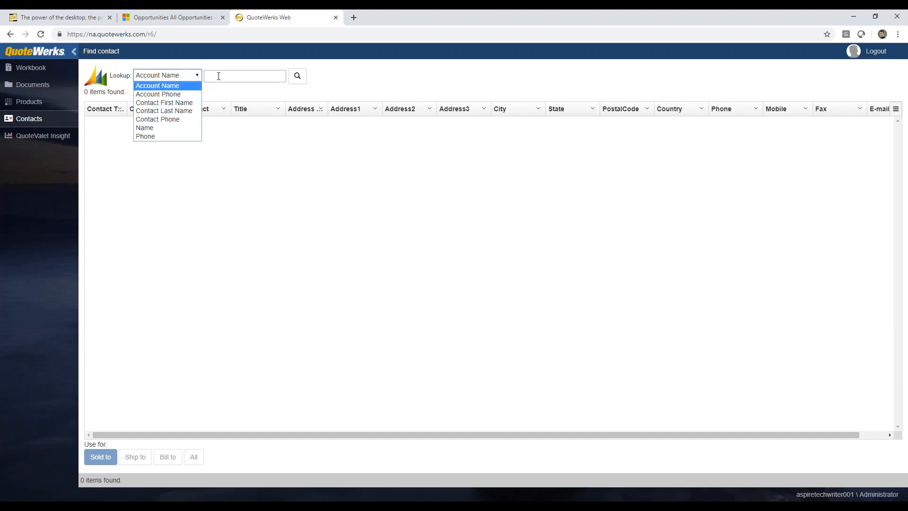
pyautogui.click(200, 81)
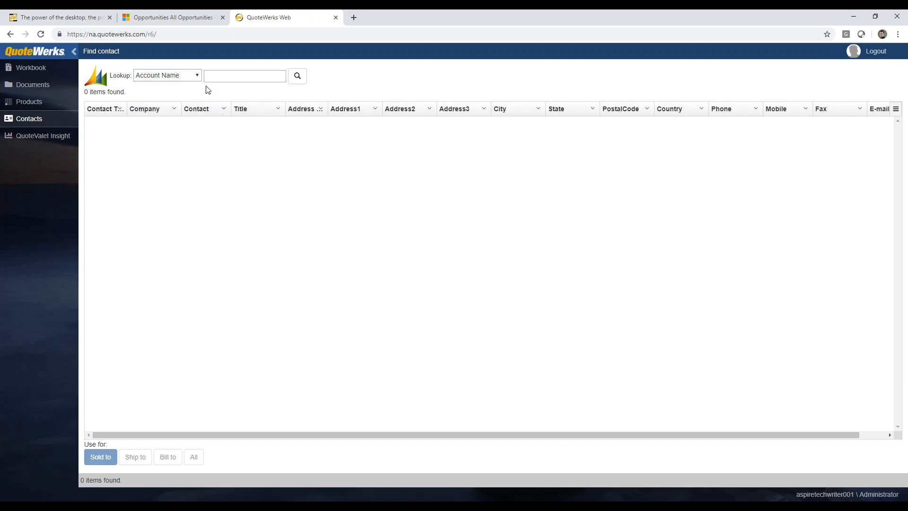
pyautogui.click(217, 75)
pyautogui.write('aspire')
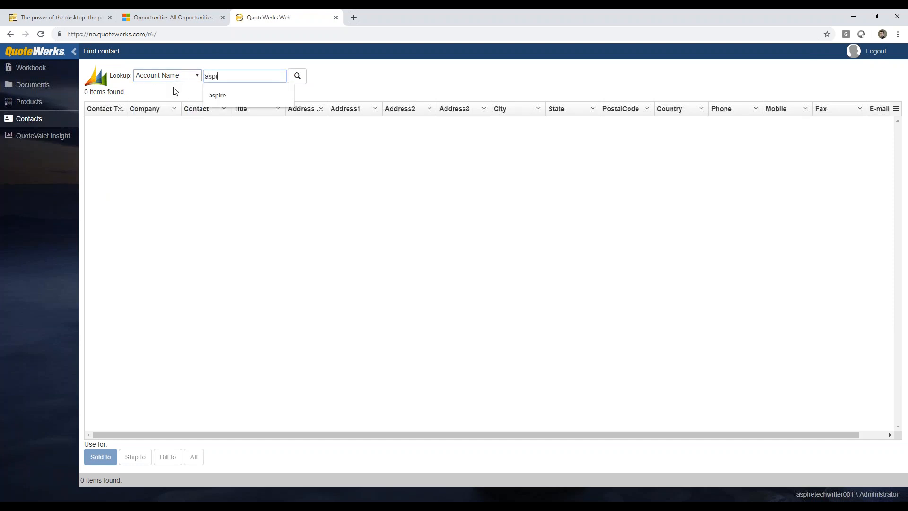
pyautogui.click(299, 79)
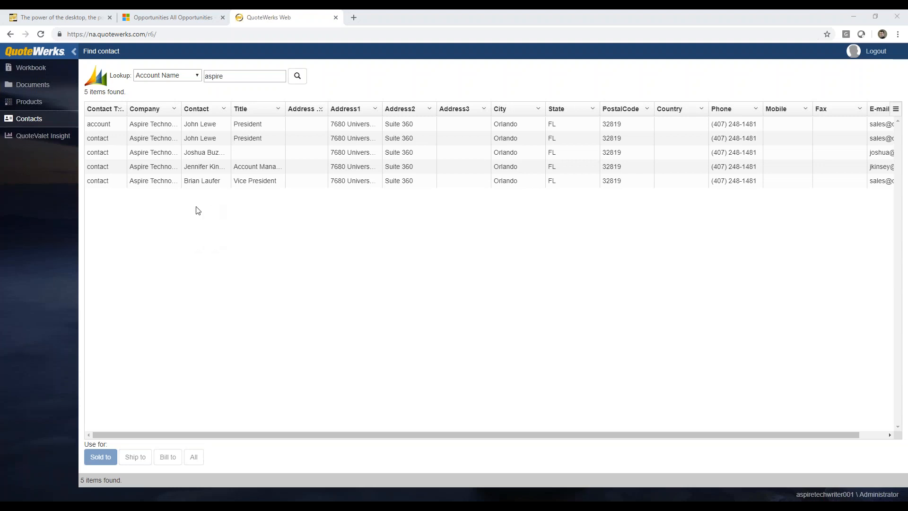
pyautogui.click(201, 183)
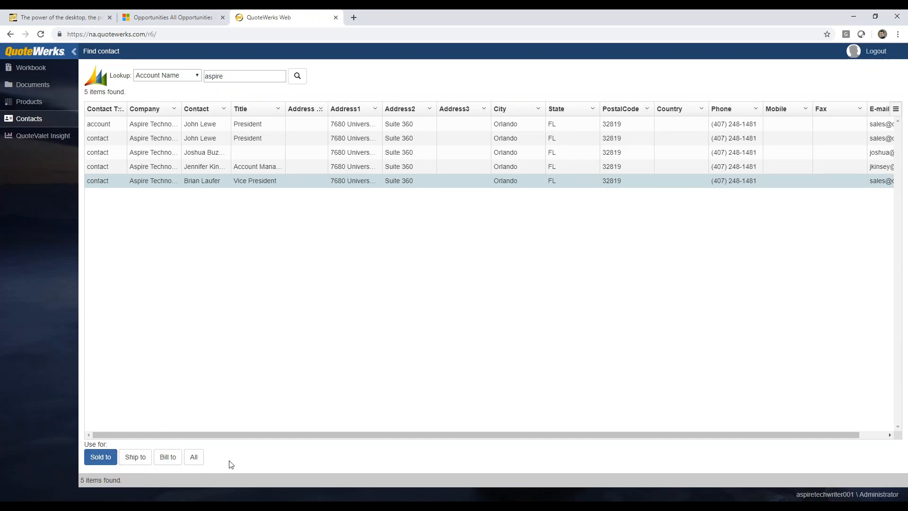
pyautogui.click(198, 462)
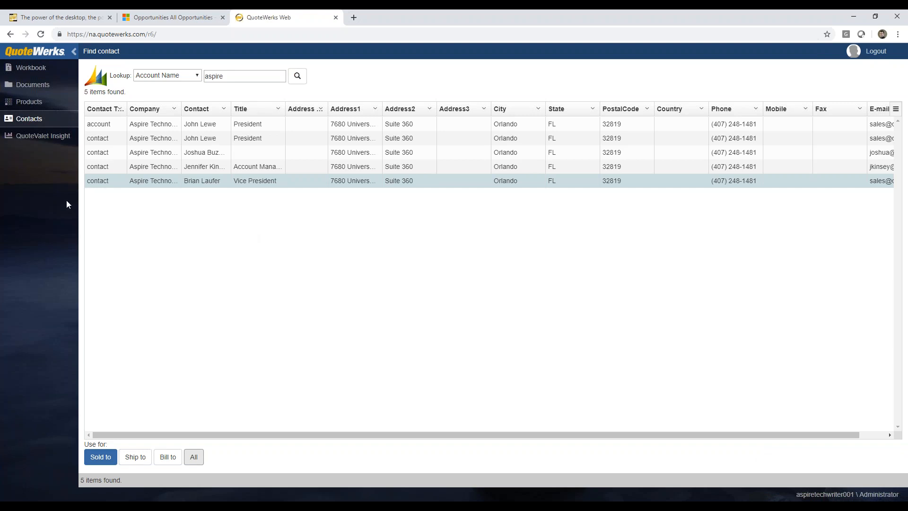
pyautogui.click(32, 70)
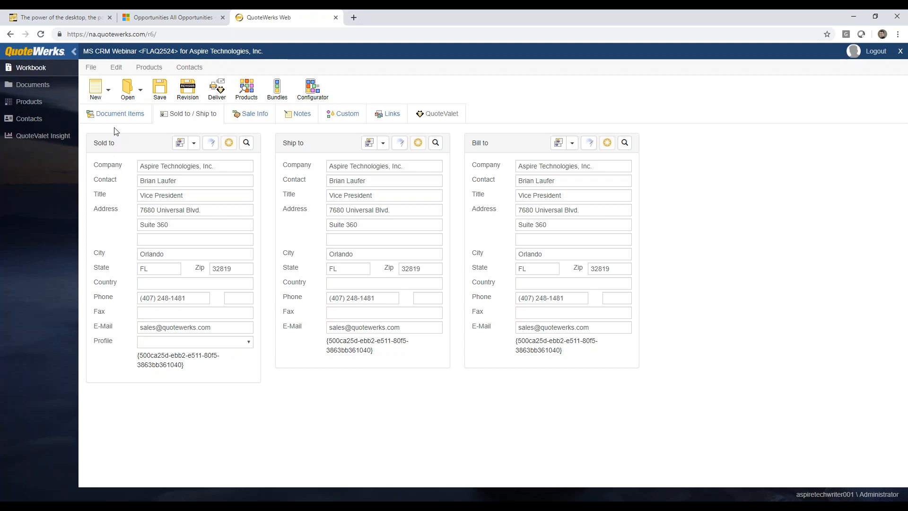
# Insert section headers 'Products', 'Services' and 'Optional Items:' into the quote
pyautogui.click(116, 114)
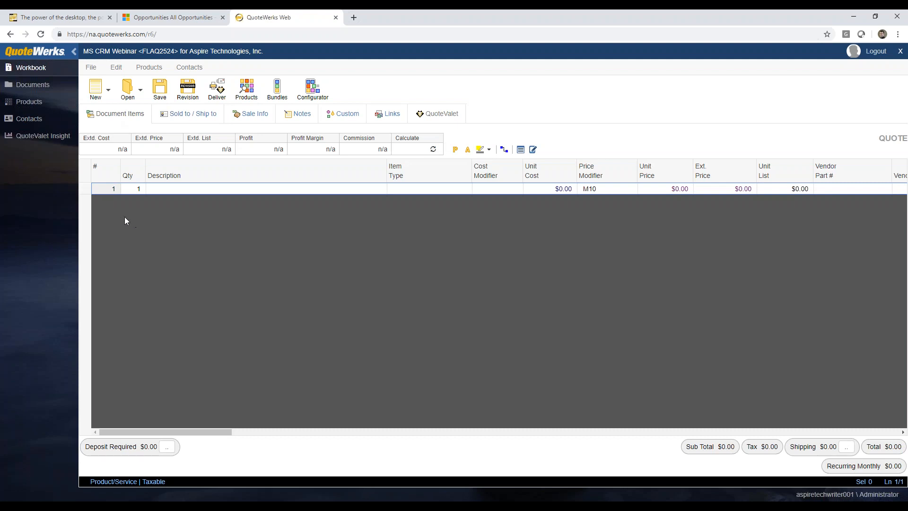
pyautogui.rightClick(87, 189)
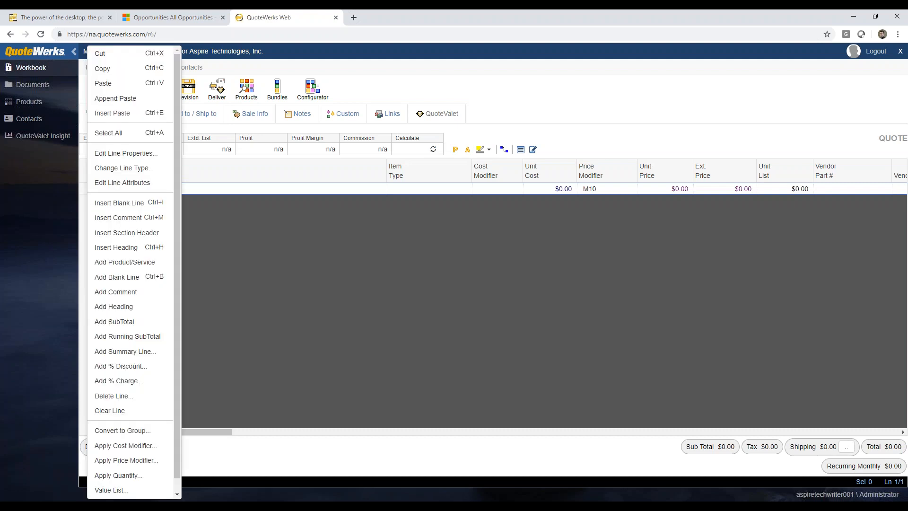
pyautogui.click(169, 235)
pyautogui.write('Products:')
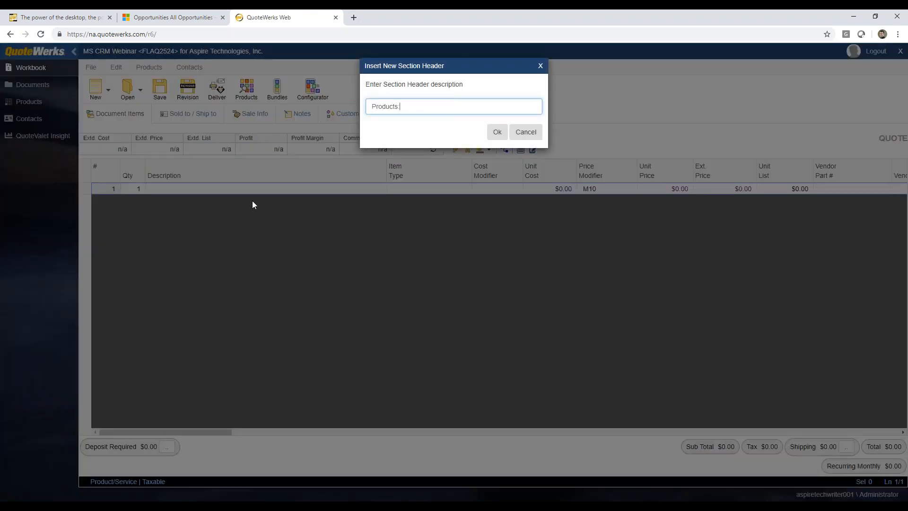
pyautogui.click(496, 132)
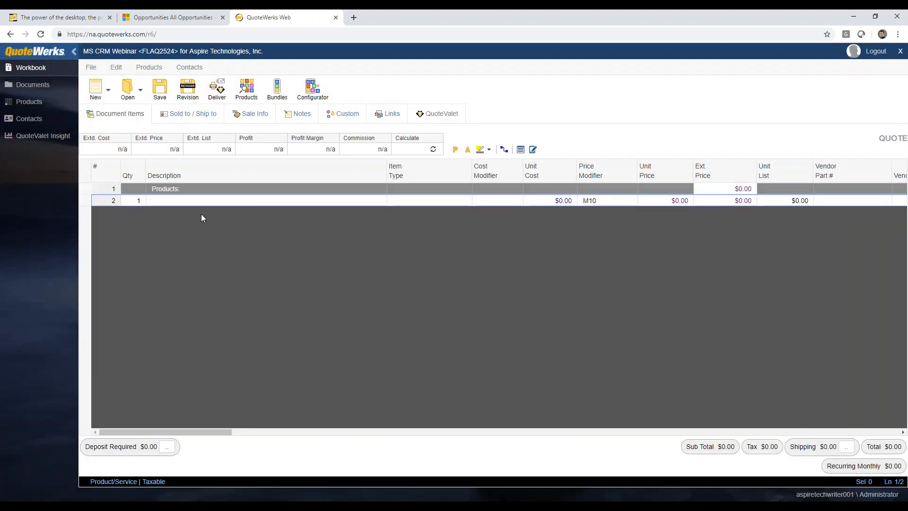
pyautogui.rightClick(89, 201)
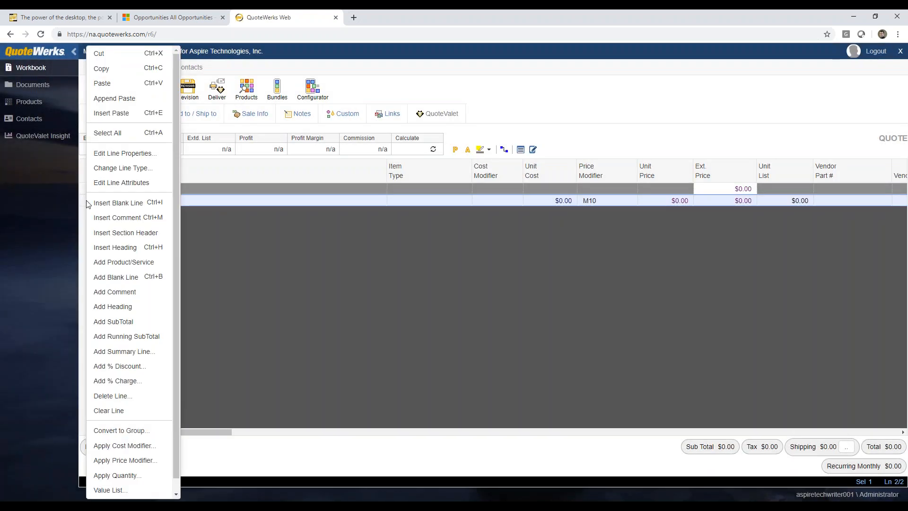
pyautogui.click(130, 232)
pyautogui.write('Services:')
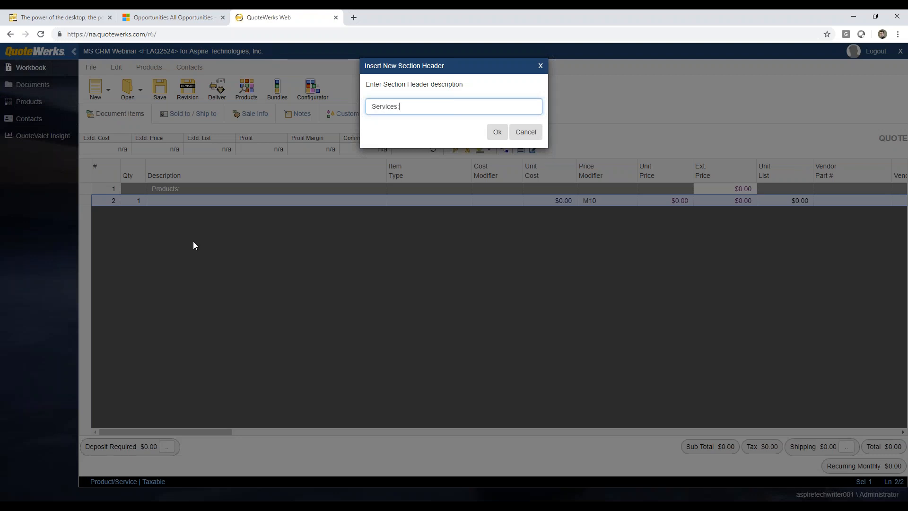
pyautogui.press('Return')
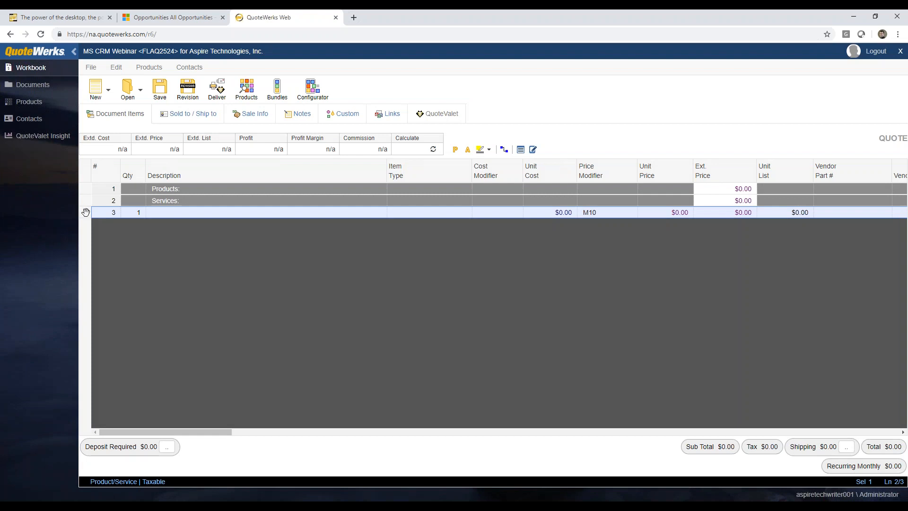
pyautogui.rightClick(85, 212)
pyautogui.click(124, 234)
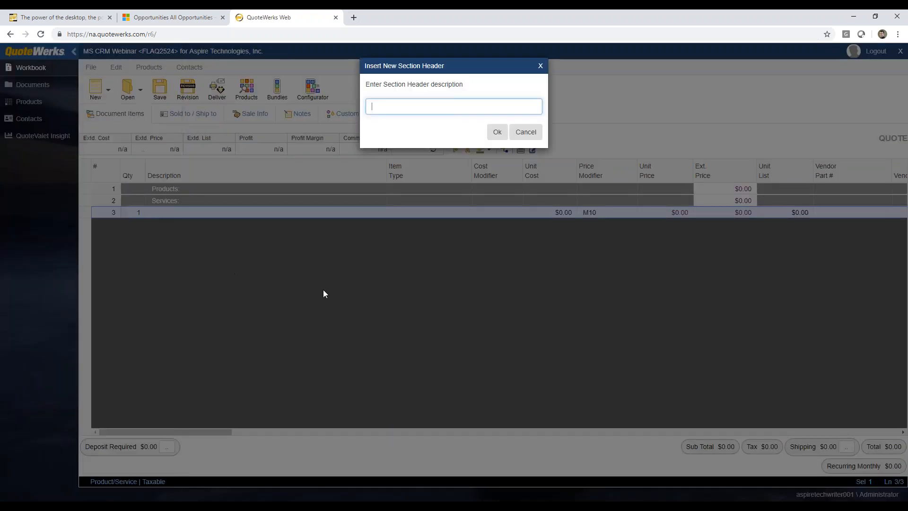
pyautogui.write('Optional Items:')
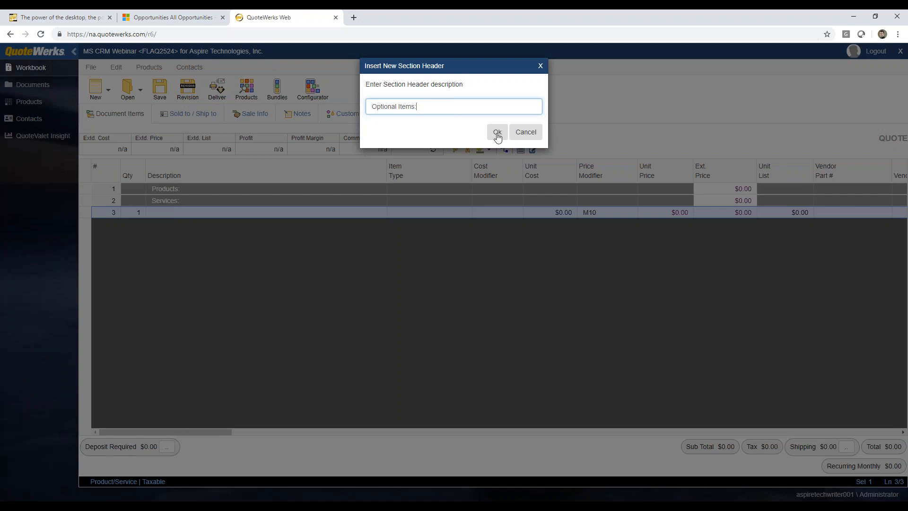
pyautogui.press('Return')
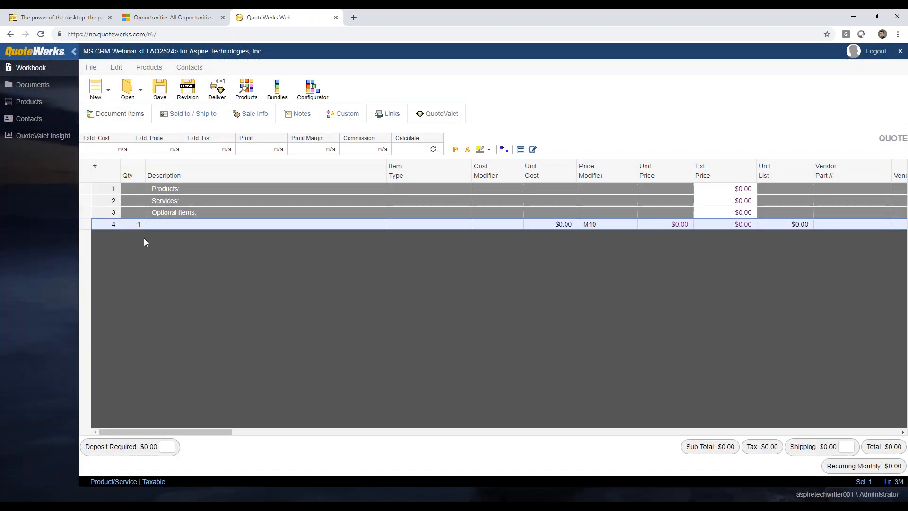
# Delete the leftover blank line at row 4
pyautogui.rightClick(86, 224)
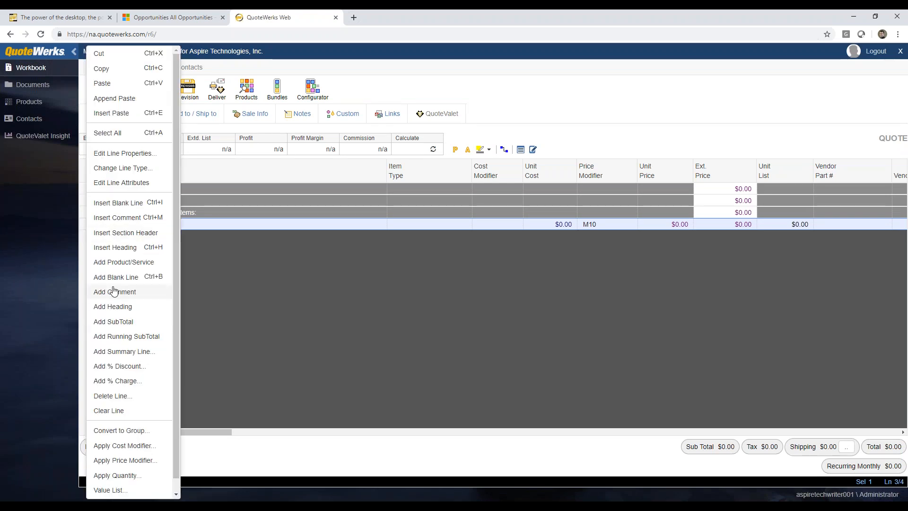
pyautogui.click(122, 397)
pyautogui.click(469, 122)
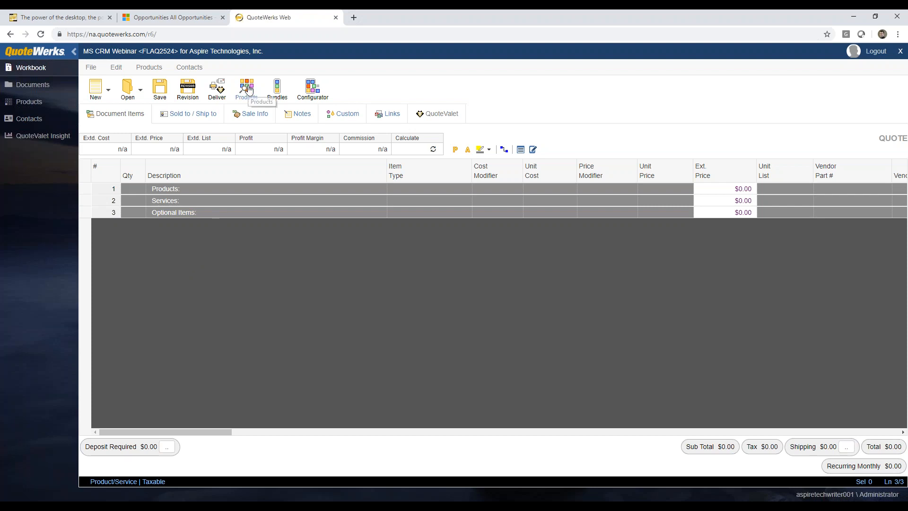
pyautogui.click(25, 103)
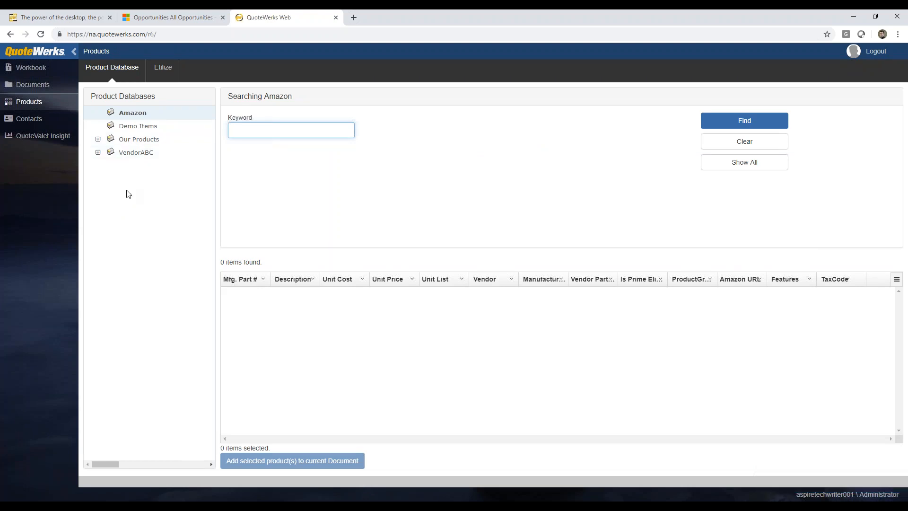
# Switch the product search to the Etilize catalogue
pyautogui.click(159, 70)
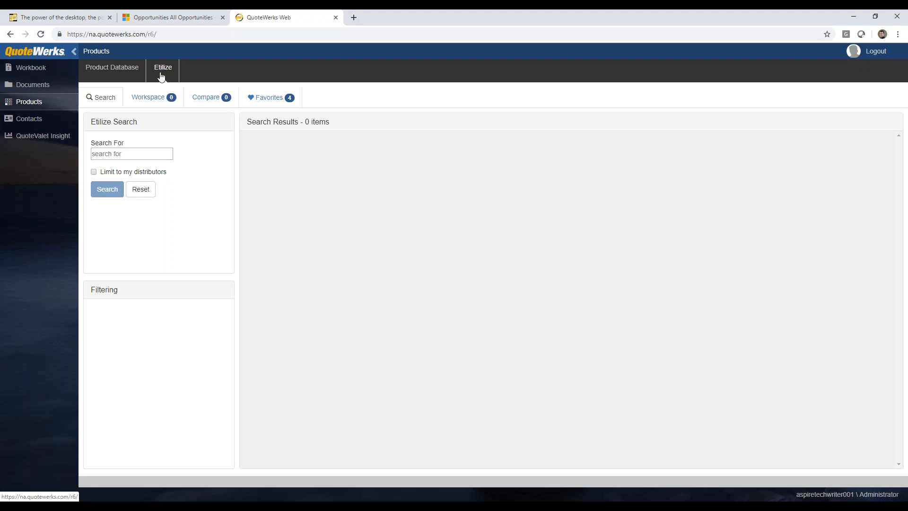
# Rerun the 'tripp lite switch' search, limited to my distributors
pyautogui.click(129, 153)
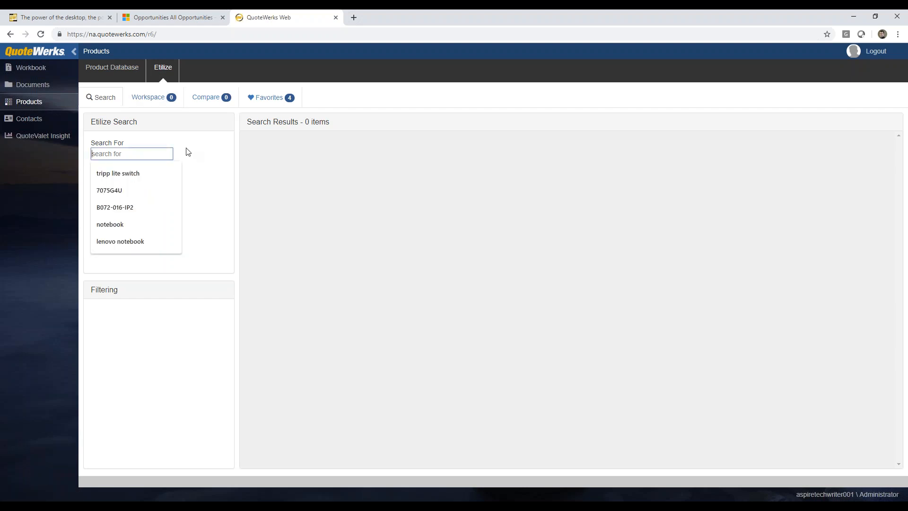
pyautogui.click(135, 174)
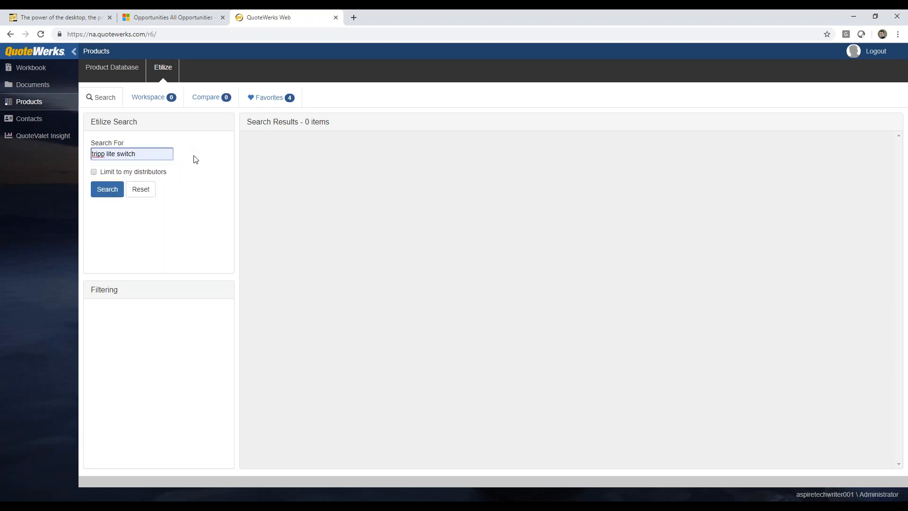
pyautogui.click(94, 172)
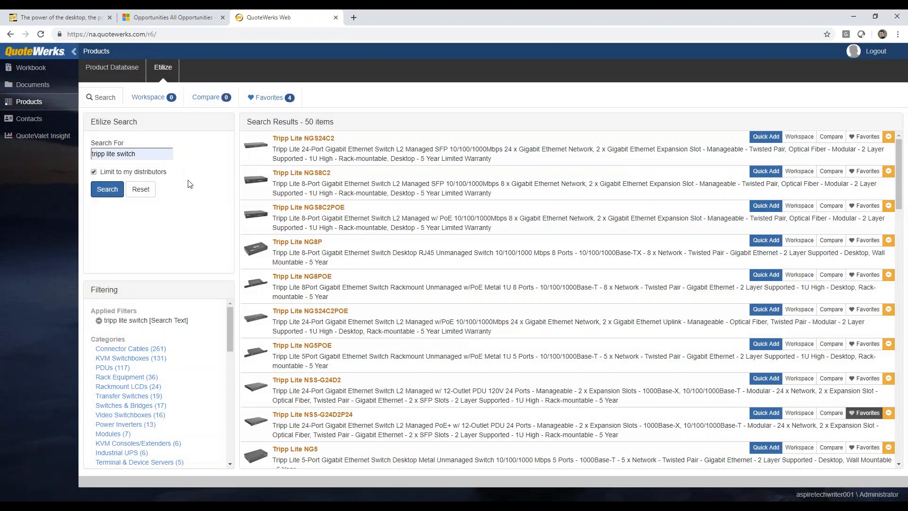
# Add the Tripp Lite NGS24C2 to the quote at Tech Data's $161.19 price
pyautogui.click(601, 151)
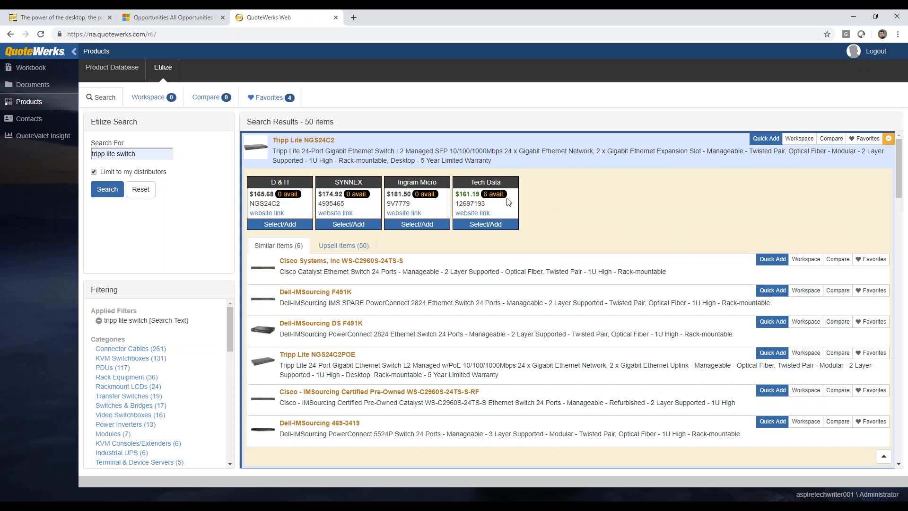
pyautogui.moveTo(496, 196)
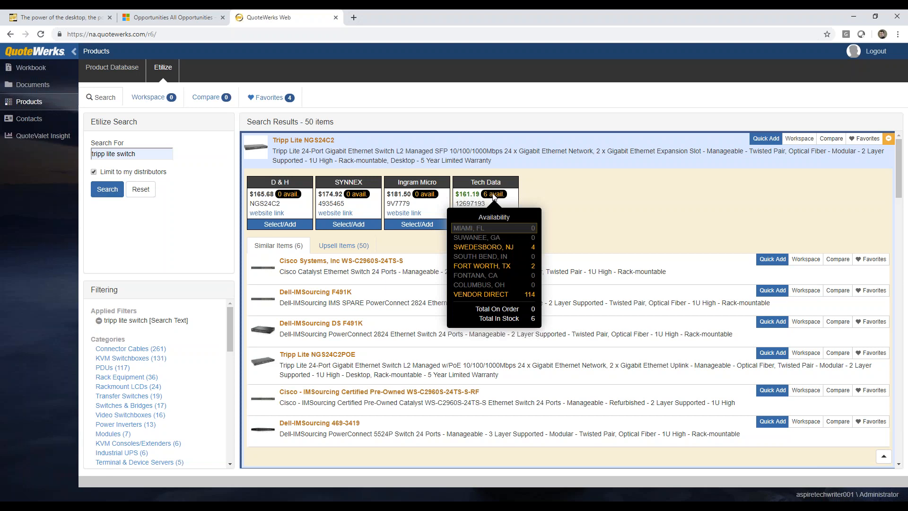
pyautogui.moveTo(426, 197)
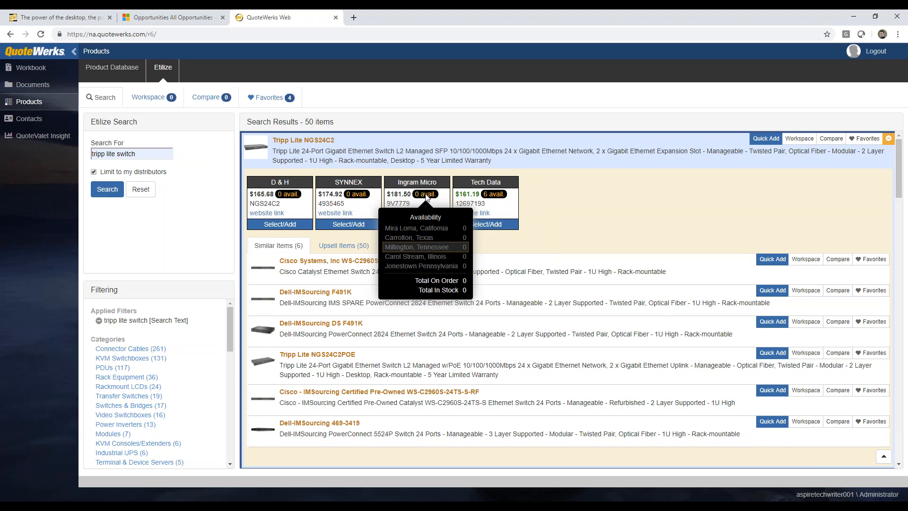
pyautogui.moveTo(357, 198)
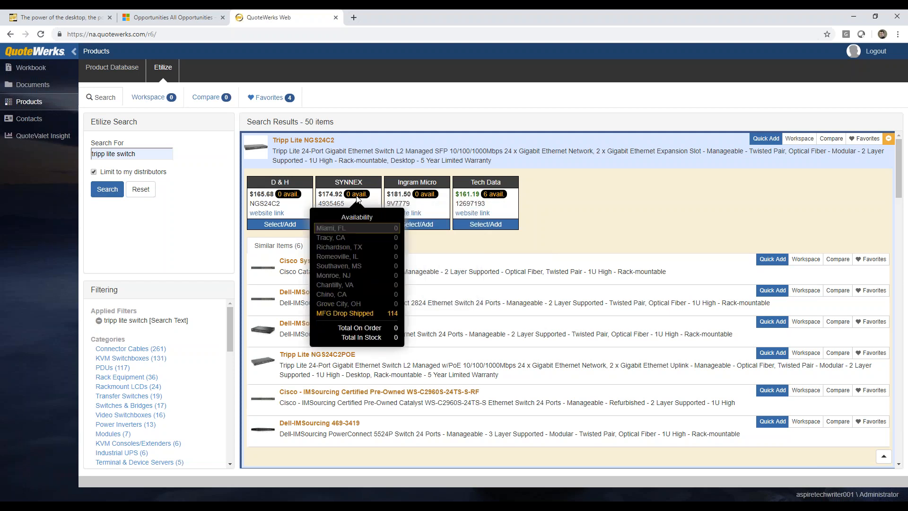
pyautogui.moveTo(290, 197)
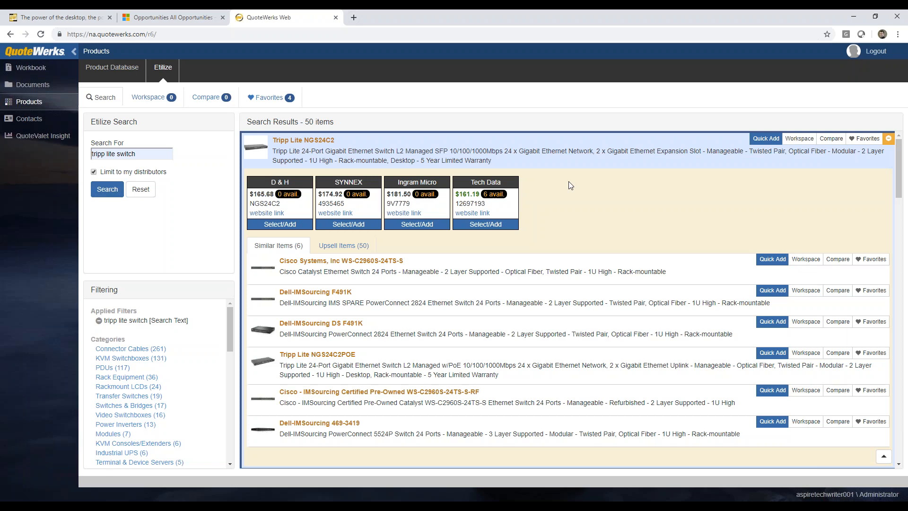
pyautogui.click(484, 226)
pyautogui.scroll(-1, 598, 219)
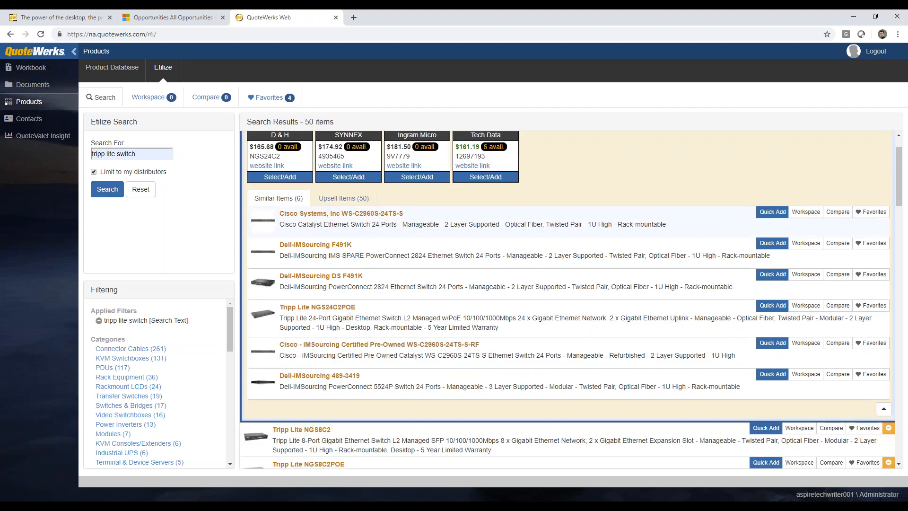
pyautogui.scroll(1, 607, 211)
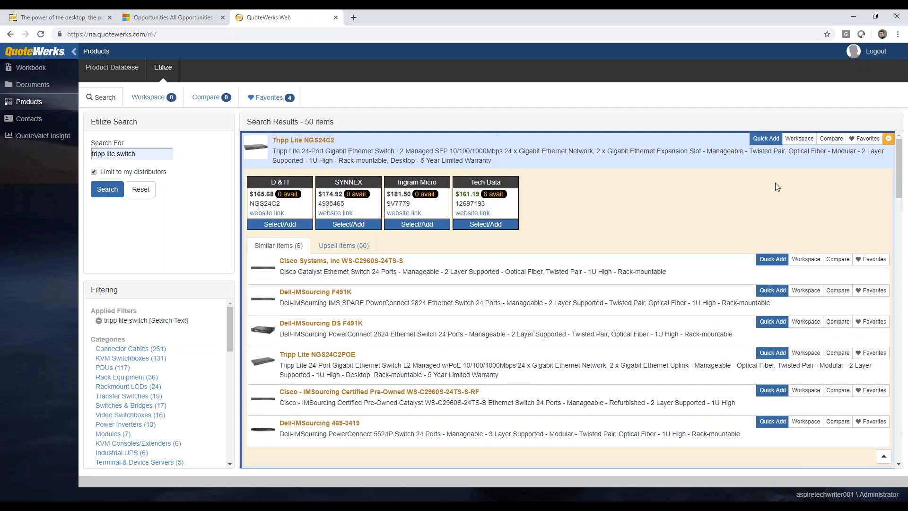
# Put the NGS8C2, NGS8C2POE and NG8P switches into the Workspace and review the list
pyautogui.click(699, 158)
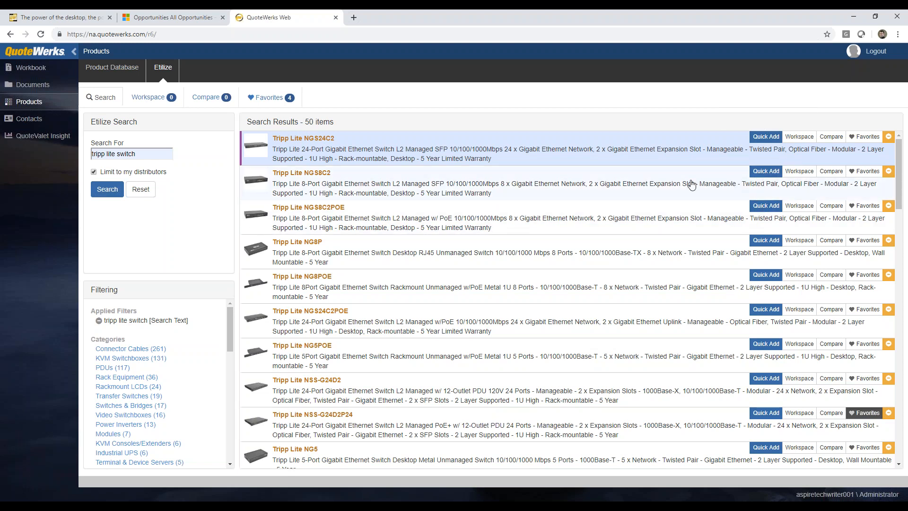
pyautogui.click(797, 174)
pyautogui.click(799, 206)
pyautogui.click(801, 241)
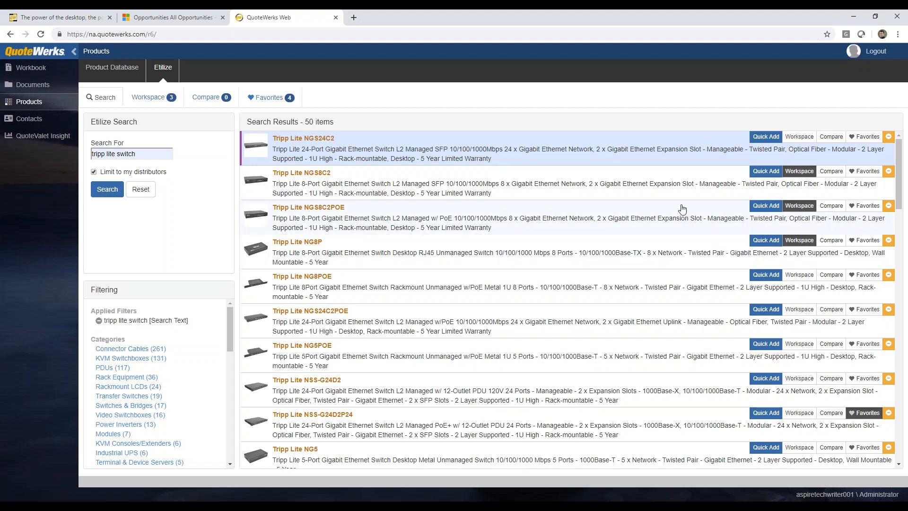
pyautogui.click(148, 98)
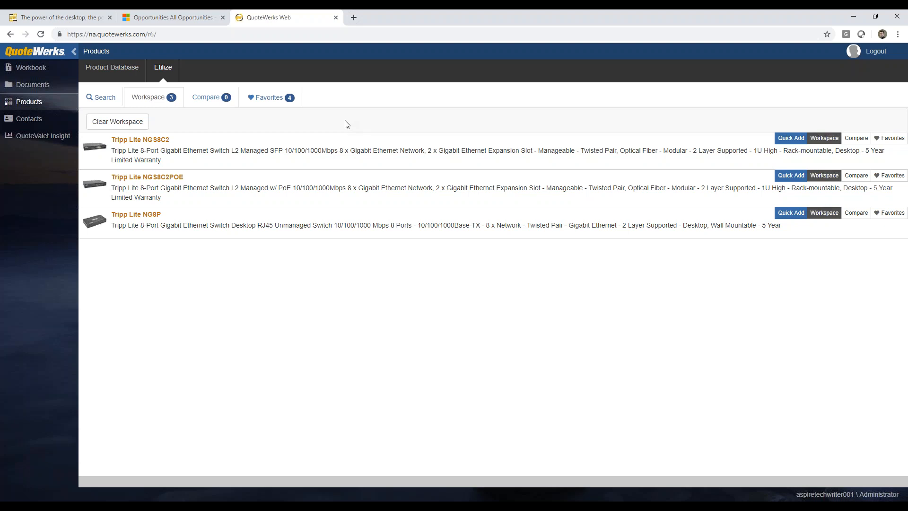
pyautogui.click(102, 97)
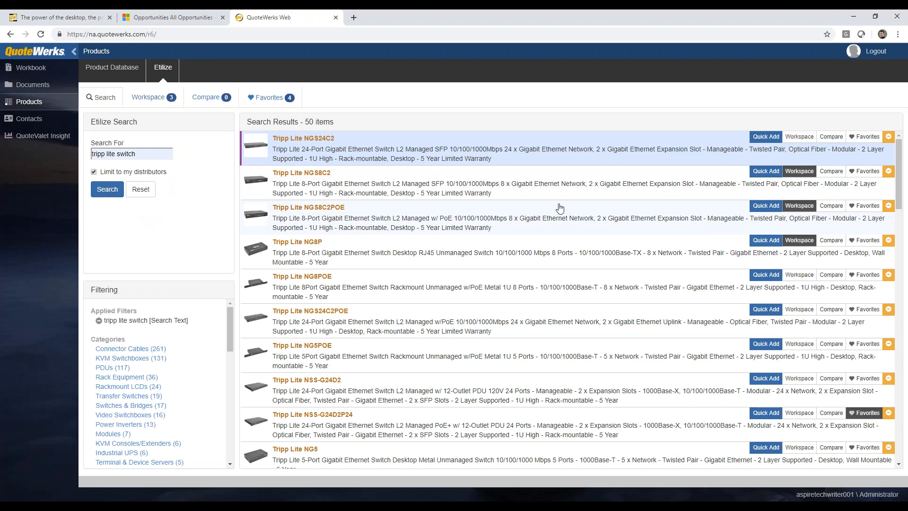
# Compare the NGS8C2, NGS8C2POE and NG8P with distributor pricing and availability
pyautogui.click(831, 171)
pyautogui.click(831, 206)
pyautogui.click(831, 240)
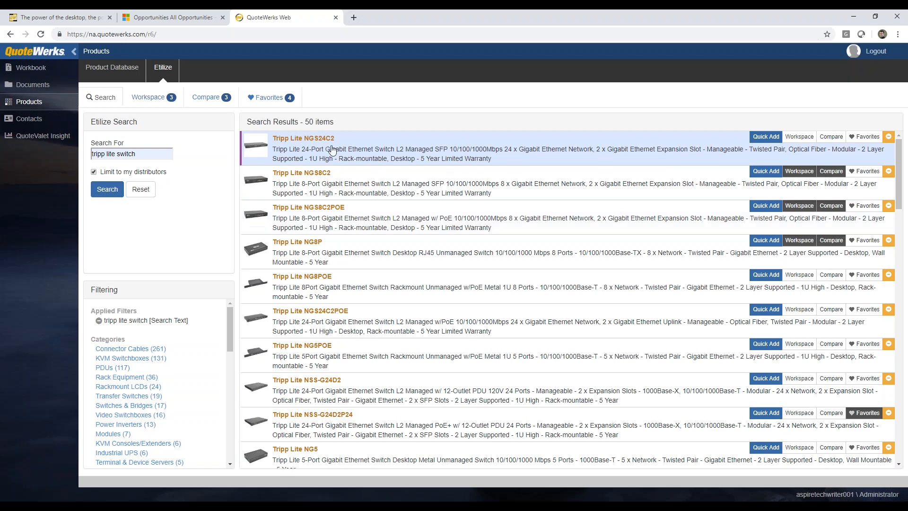
pyautogui.click(206, 97)
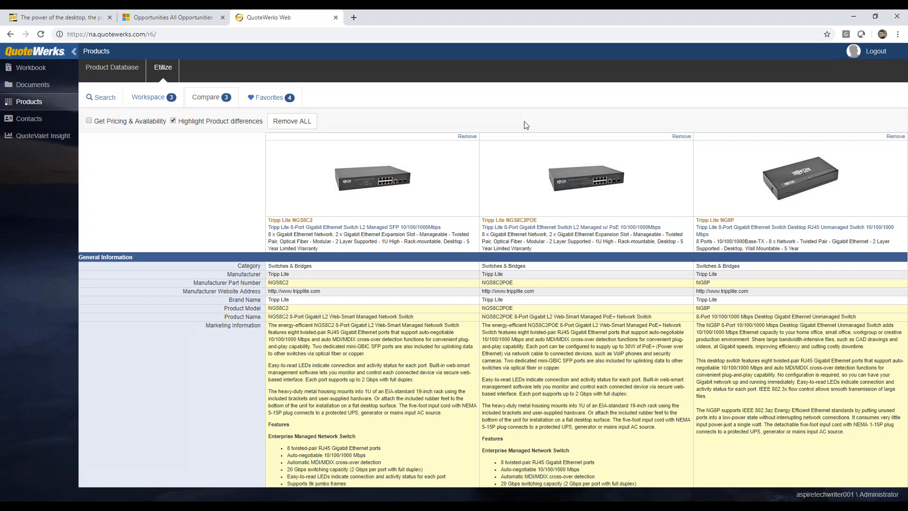
pyautogui.click(124, 126)
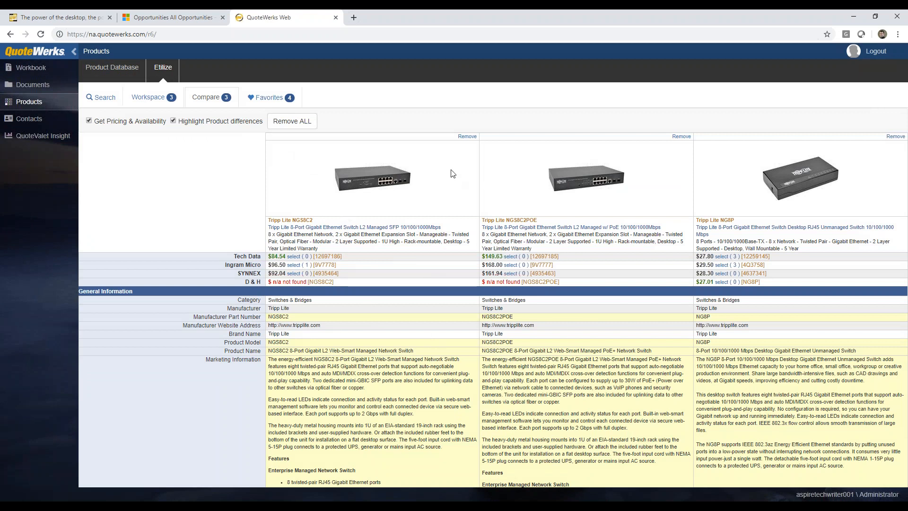
pyautogui.click(109, 100)
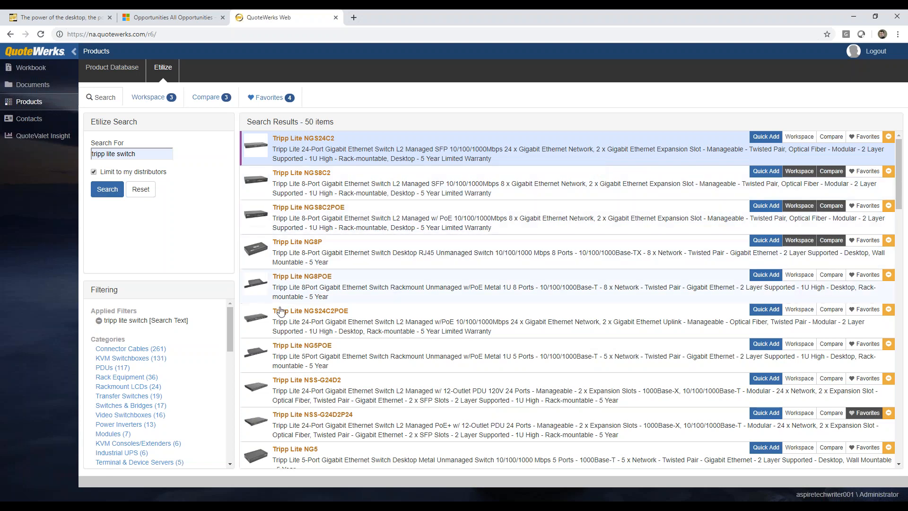
# Filter results to the KVM Switchboxes category and the Tripp Lite brand
pyautogui.moveTo(229, 308)
pyautogui.mouseDown()
pyautogui.moveTo(229, 374)
pyautogui.moveTo(235, 320)
pyautogui.mouseUp()
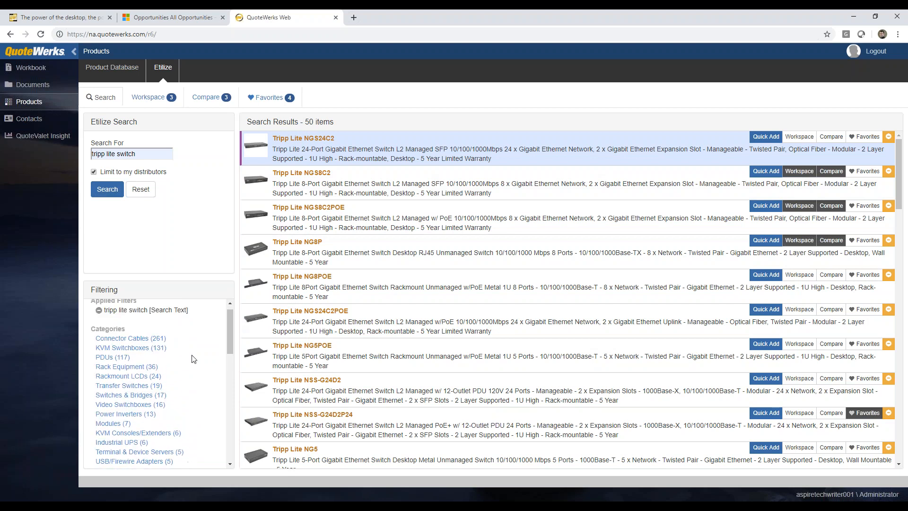
pyautogui.click(126, 349)
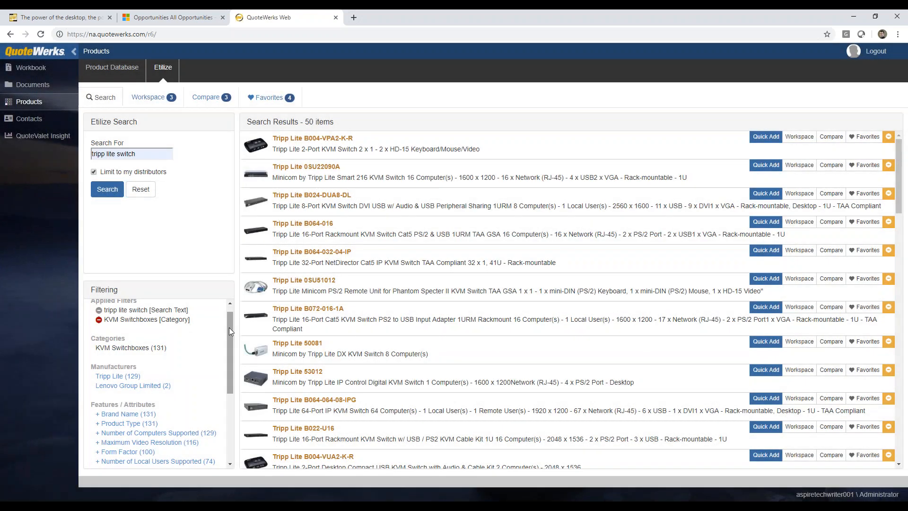
pyautogui.moveTo(229, 328); pyautogui.dragTo(223, 371)
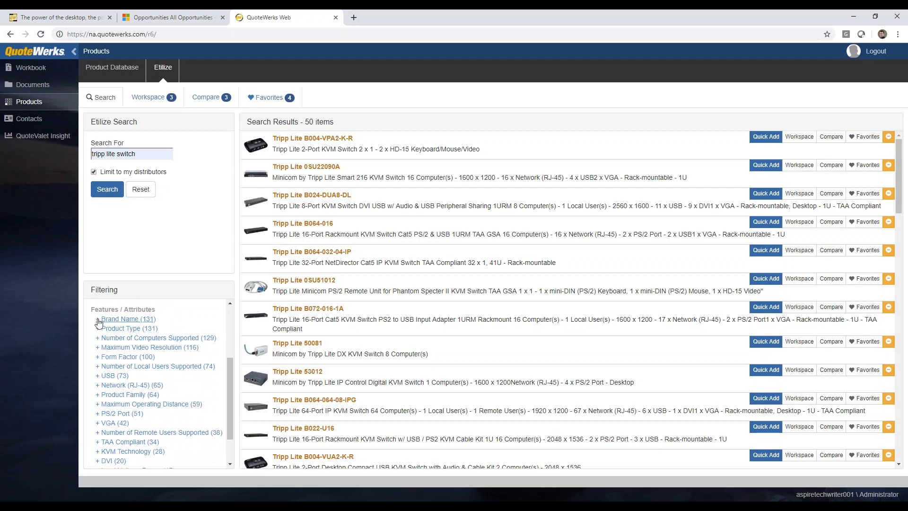
pyautogui.click(97, 319)
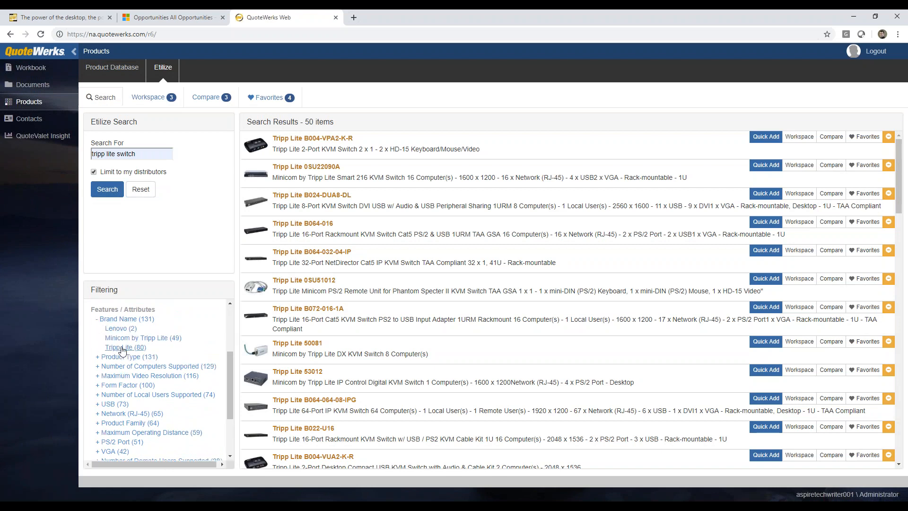
pyautogui.click(122, 348)
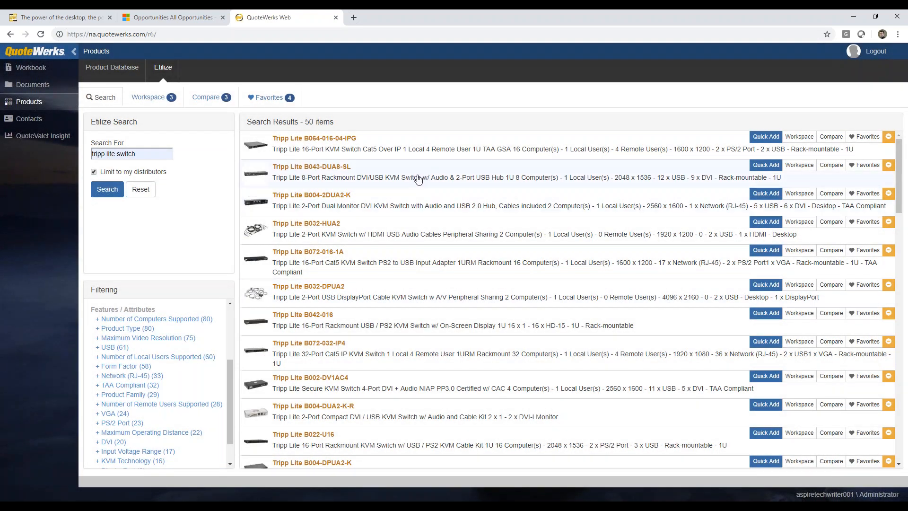
# Add the Tripp Lite B043-DUA8-SL KVM switch to the quote from a distributor
pyautogui.click(418, 179)
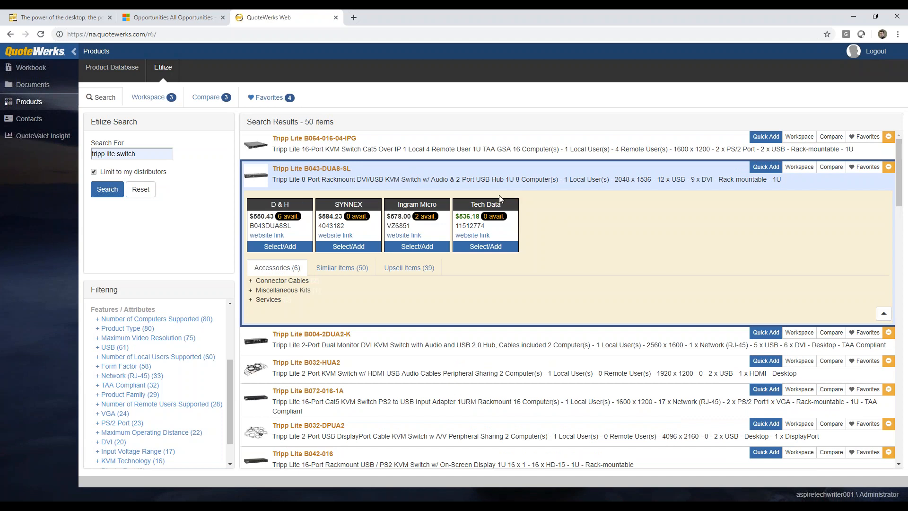
pyautogui.moveTo(497, 218)
pyautogui.click(487, 247)
pyautogui.click(117, 71)
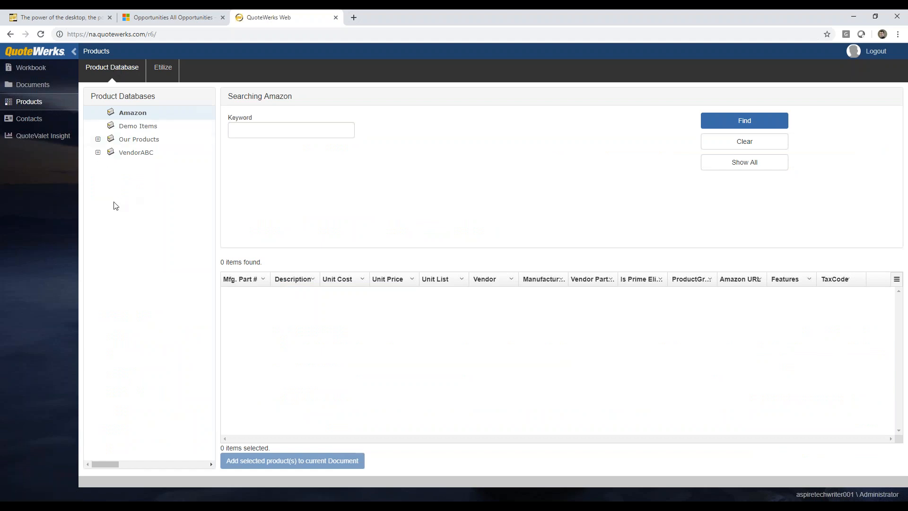
# From Demo Items, choose Cisco SMARTnet Extended Service at quantity 1, priced 92.00
pyautogui.click(124, 127)
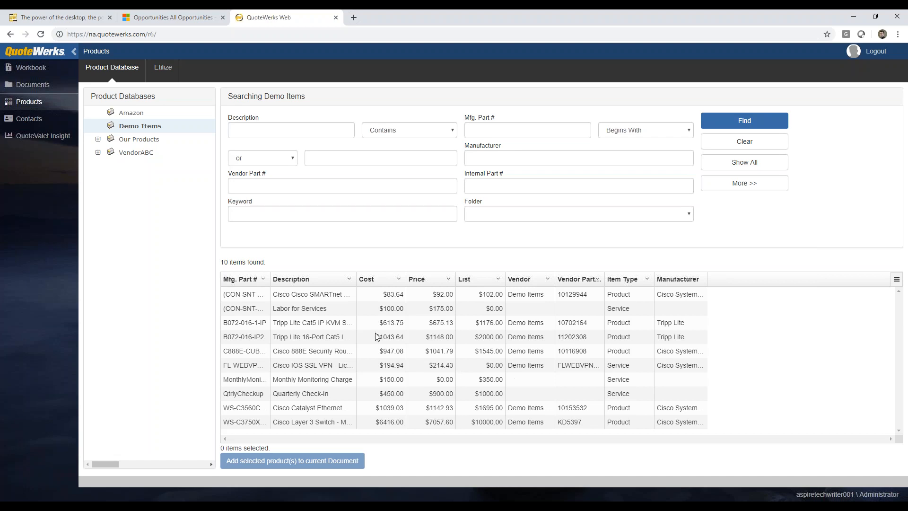
pyautogui.click(312, 295)
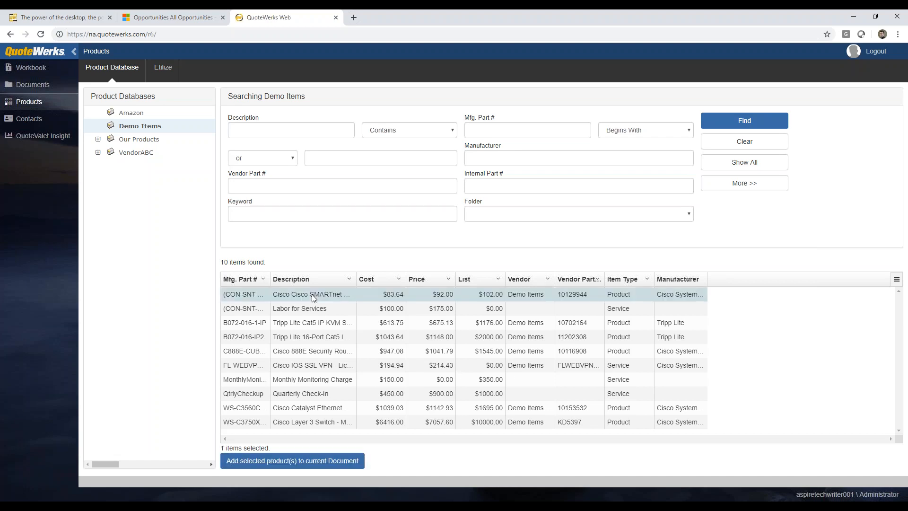
pyautogui.click(256, 466)
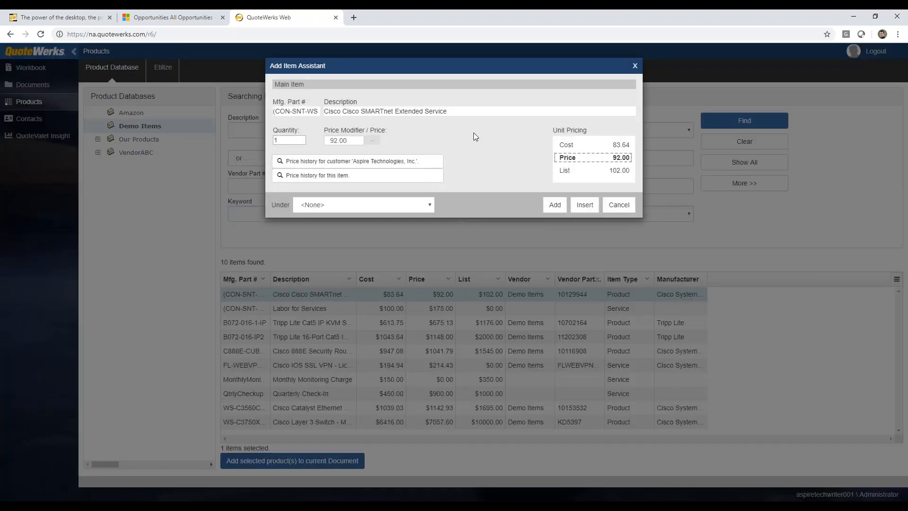
# Add 3 Cisco SMARTnet Extended Service units at 92.00 under the Services section, after checking price history
pyautogui.click(302, 138)
pyautogui.click(301, 138)
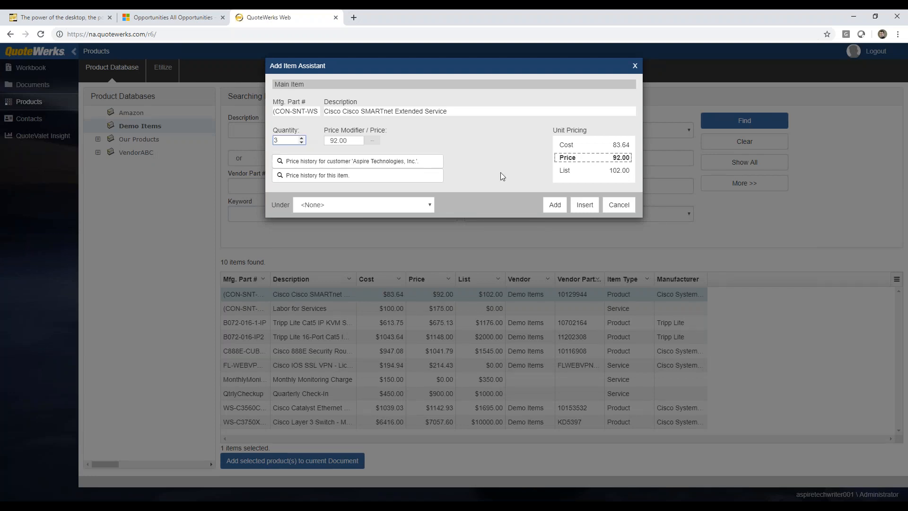
pyautogui.click(373, 140)
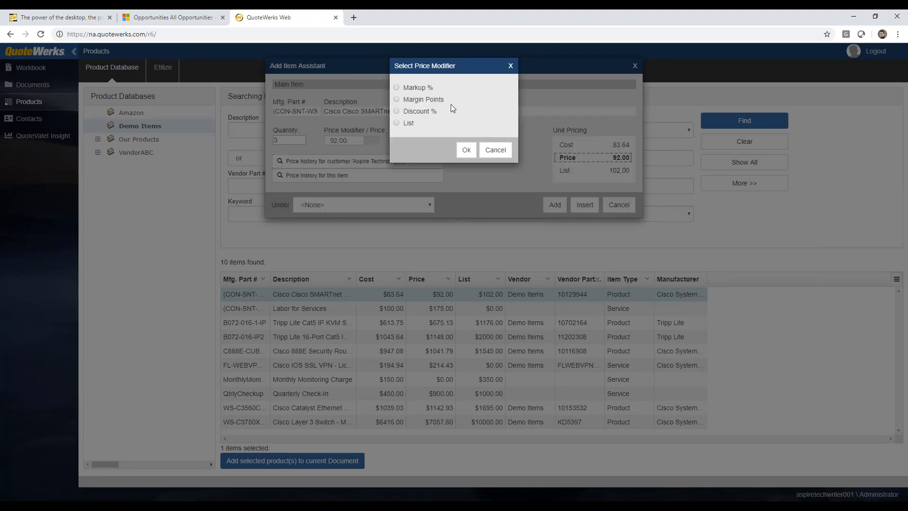
pyautogui.click(497, 151)
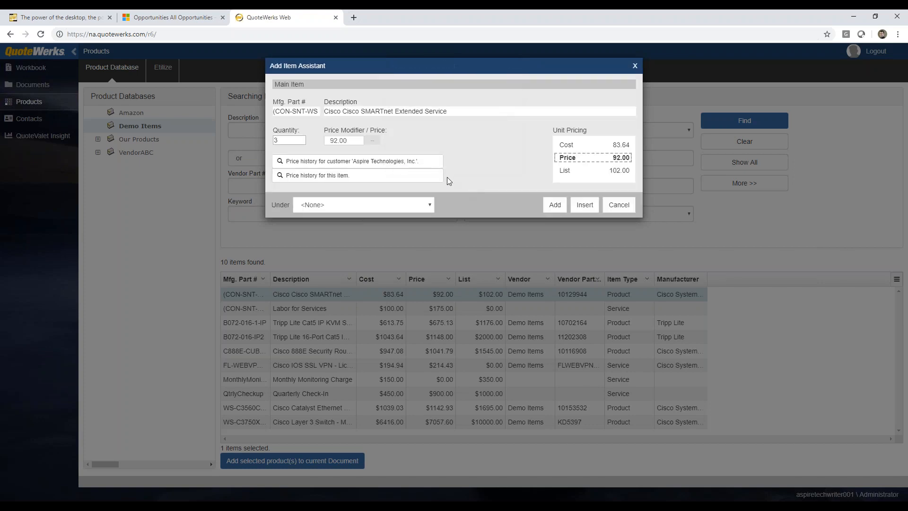
pyautogui.click(376, 162)
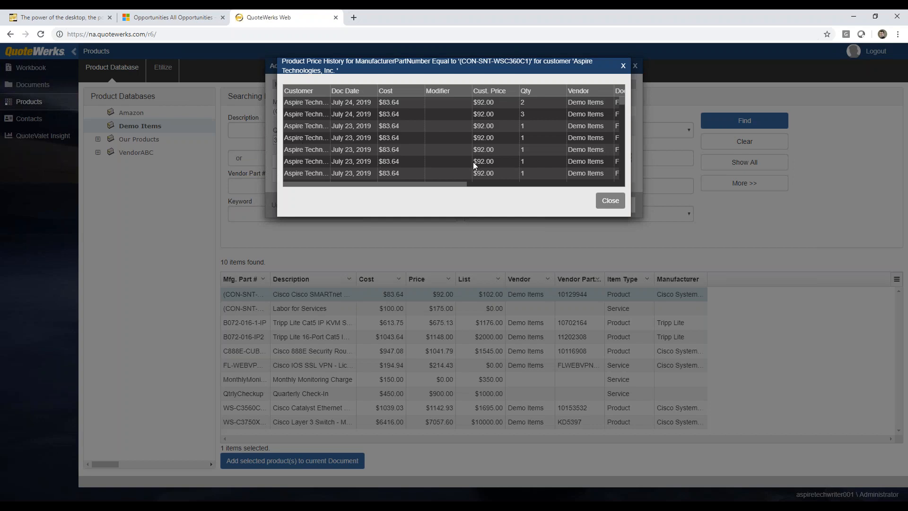
pyautogui.moveTo(441, 183)
pyautogui.mouseDown()
pyautogui.moveTo(583, 183)
pyautogui.moveTo(416, 182)
pyautogui.moveTo(426, 189)
pyautogui.mouseUp()
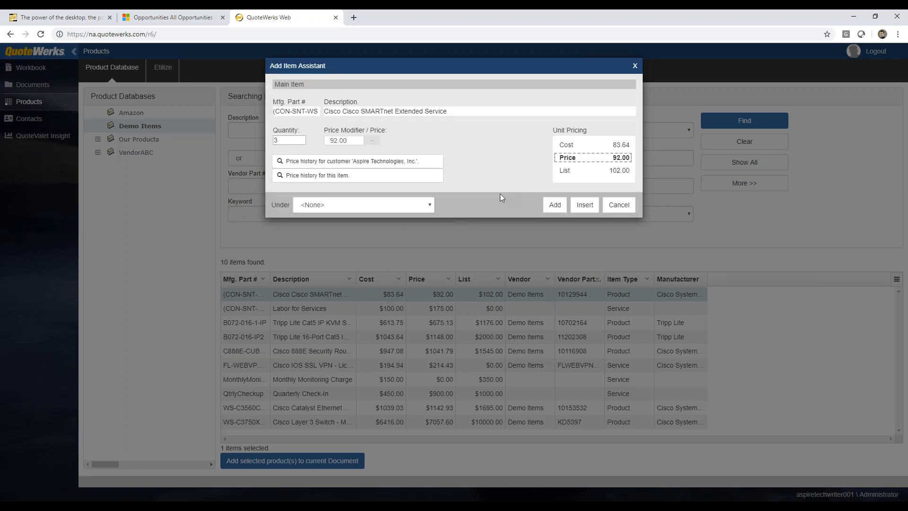
pyautogui.click(427, 206)
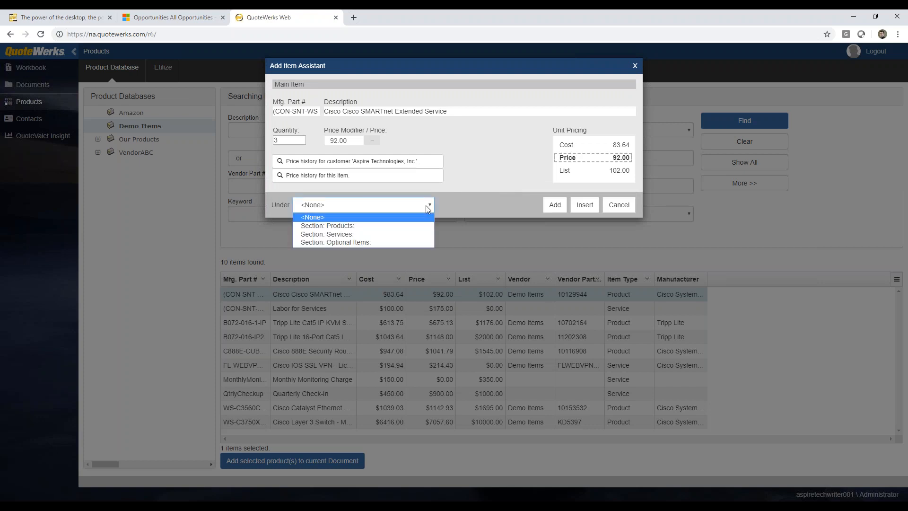
pyautogui.click(414, 235)
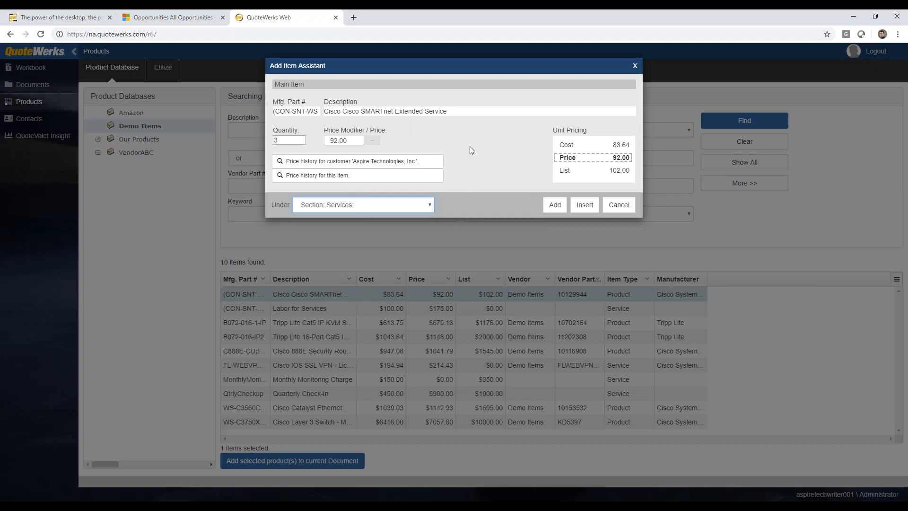
pyautogui.click(556, 206)
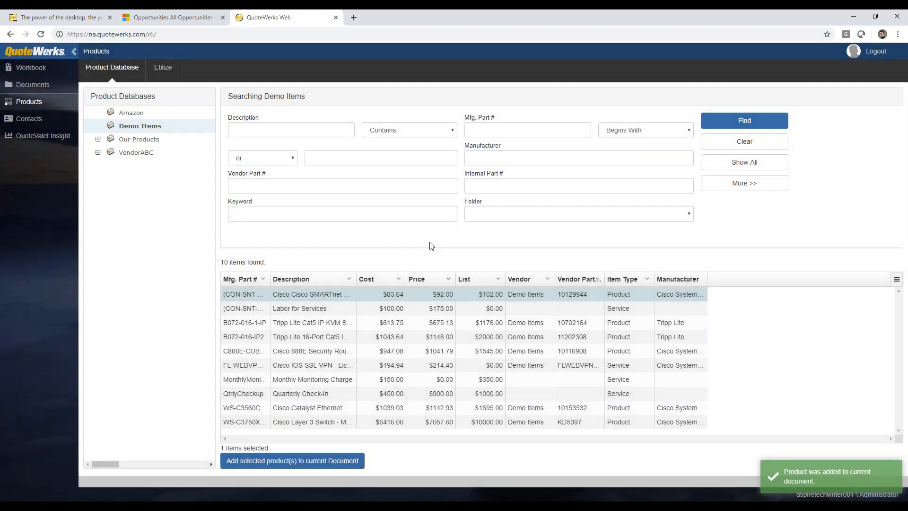
# Select the two Tripp Lite KVM switches, Cisco SSL VPN license, monitoring and check-in items to add
pyautogui.click(321, 325)
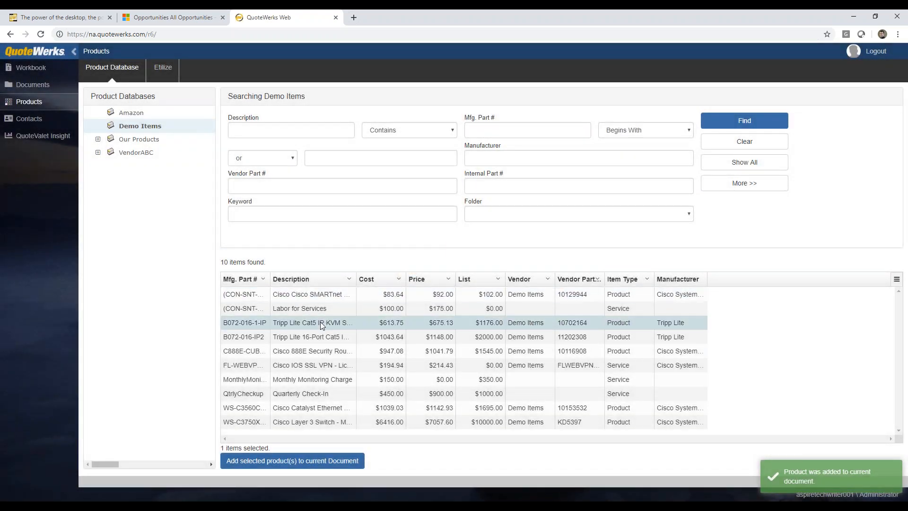
pyautogui.keyDown('ctrl'); pyautogui.click(318, 340); pyautogui.keyUp('ctrl')
pyautogui.keyDown('ctrl'); pyautogui.click(310, 366); pyautogui.keyUp('ctrl')
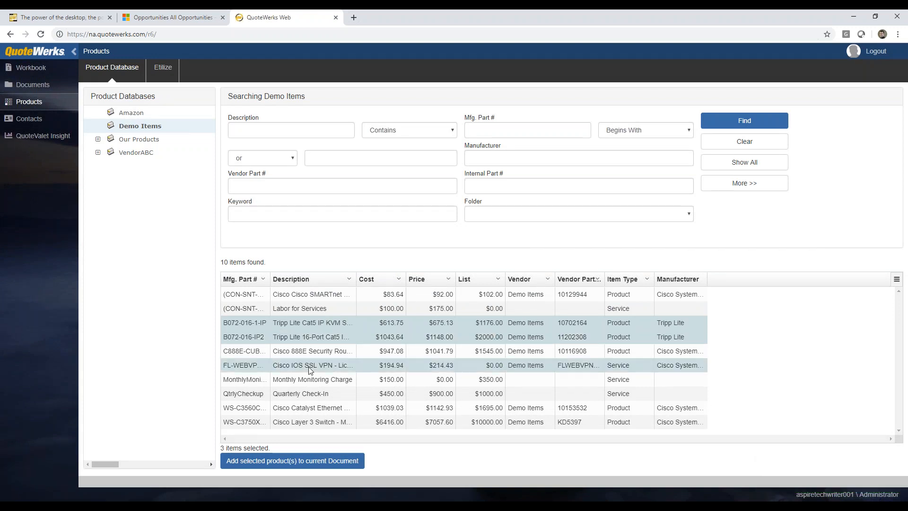
pyautogui.keyDown('ctrl'); pyautogui.click(307, 381); pyautogui.keyUp('ctrl')
pyautogui.keyDown('ctrl'); pyautogui.click(304, 394); pyautogui.keyUp('ctrl')
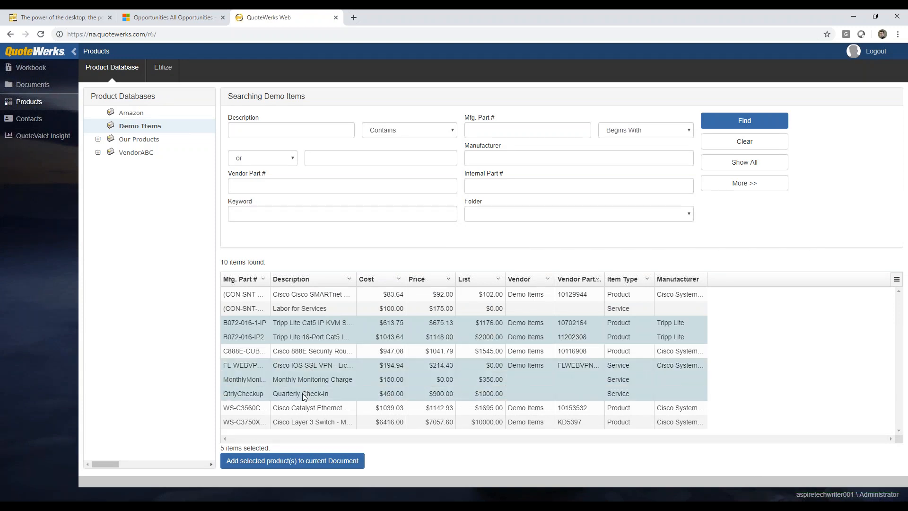
pyautogui.click(352, 461)
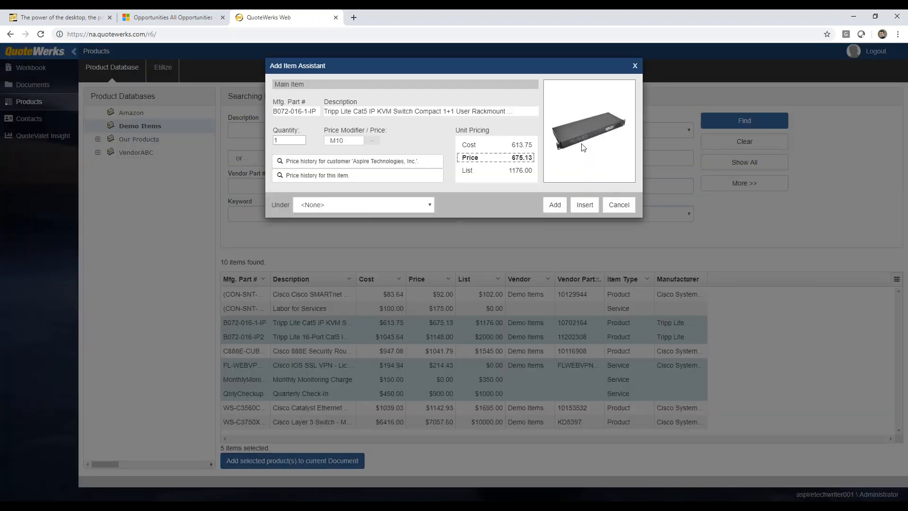
# Add 2 of the Tripp Lite KVM switch under Products and the 16-port switch under Optional Items
pyautogui.click(301, 138)
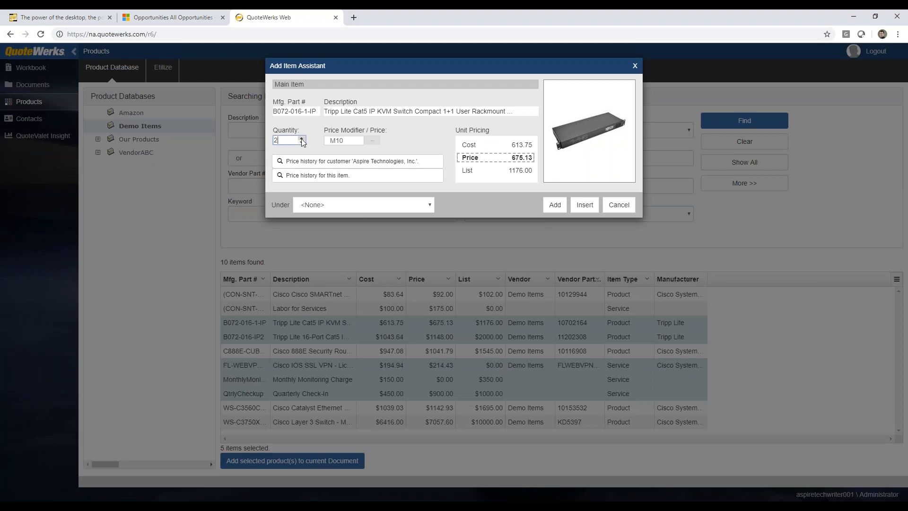
pyautogui.click(428, 205)
pyautogui.click(411, 225)
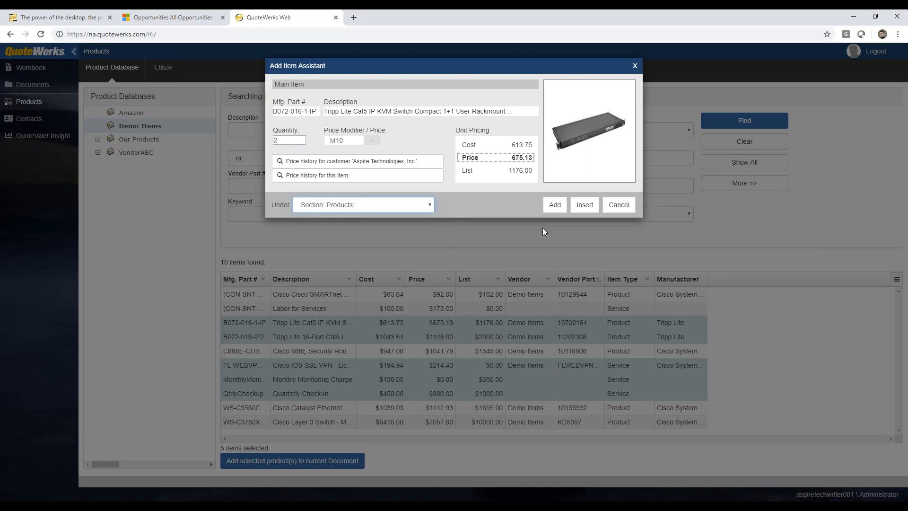
pyautogui.click(555, 205)
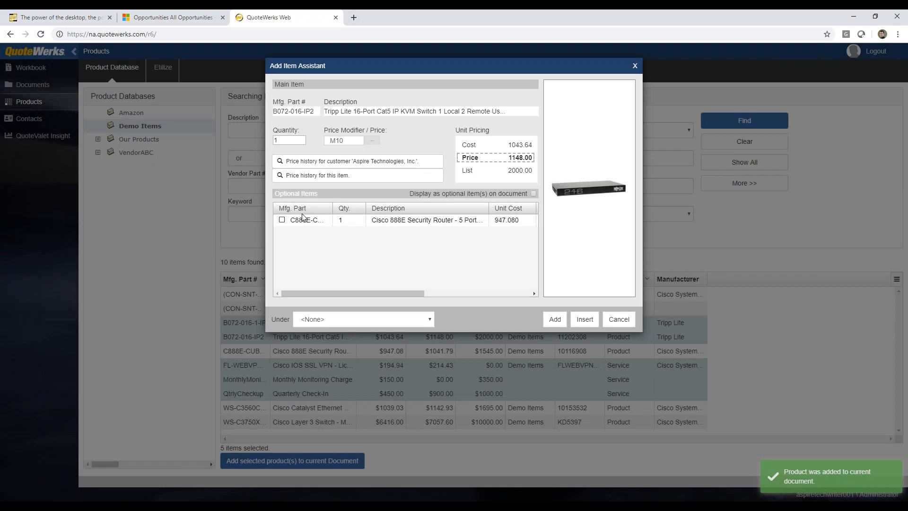
pyautogui.click(301, 139)
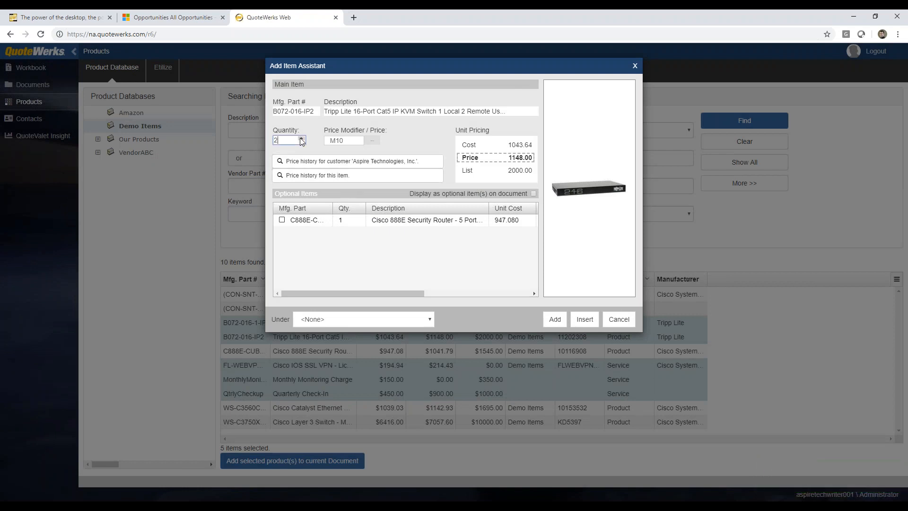
pyautogui.click(431, 319)
pyautogui.click(384, 358)
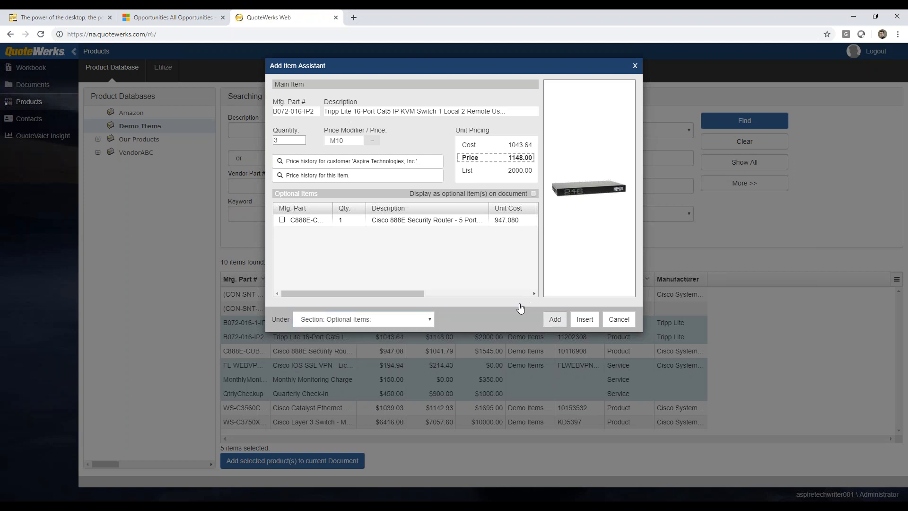
pyautogui.click(554, 319)
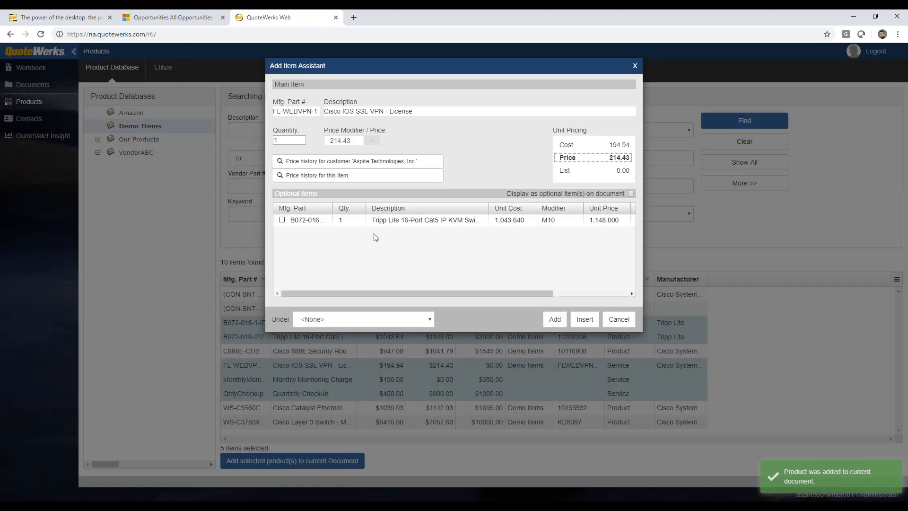
# Add the VPN license under Products, and the Monthly Monitoring and Quarterly Check-In under Services
pyautogui.click(430, 320)
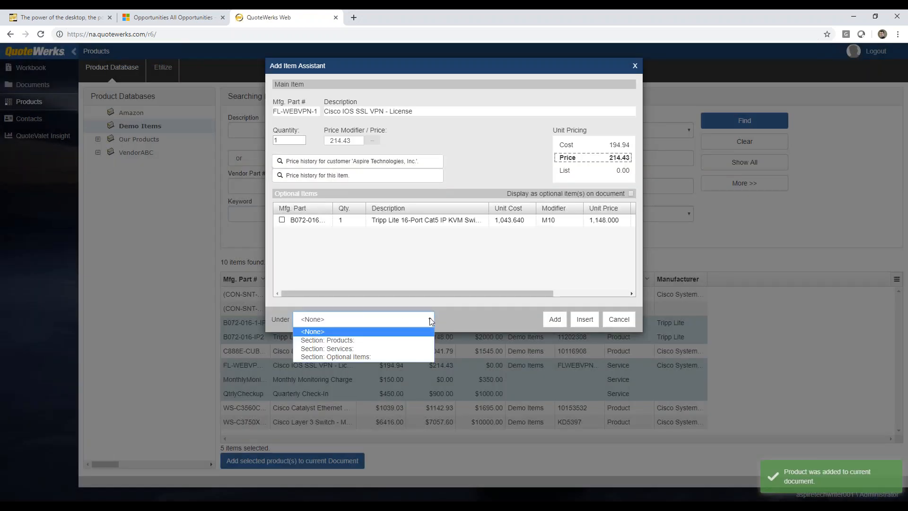
pyautogui.click(417, 341)
pyautogui.click(555, 319)
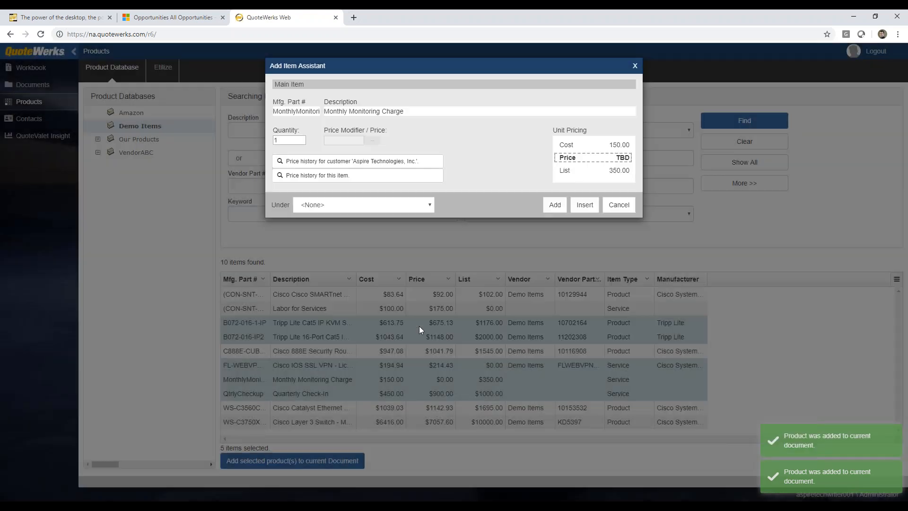
pyautogui.click(422, 211)
pyautogui.click(411, 231)
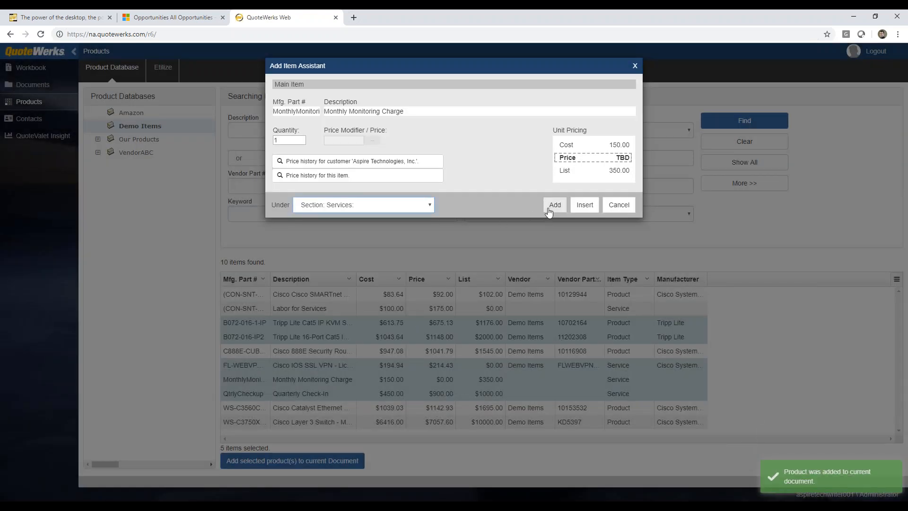
pyautogui.press('Return')
pyautogui.click(417, 206)
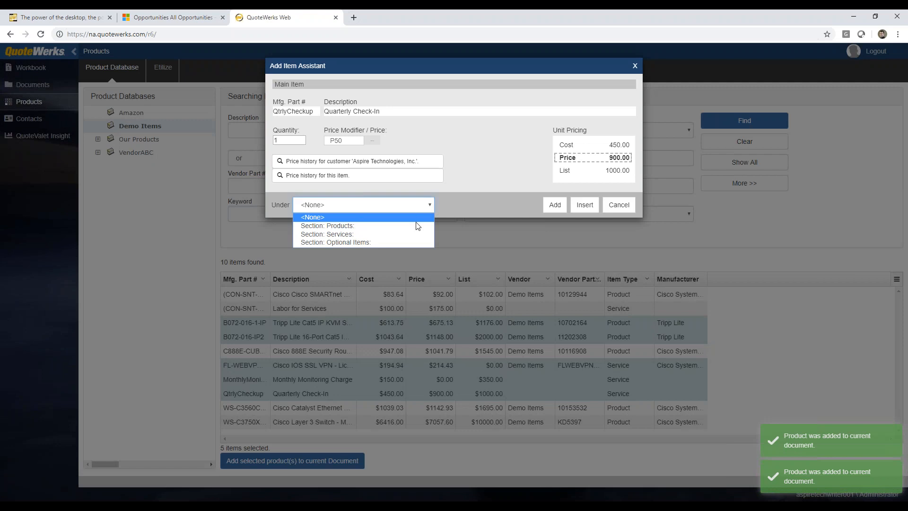
pyautogui.click(413, 234)
pyautogui.click(555, 204)
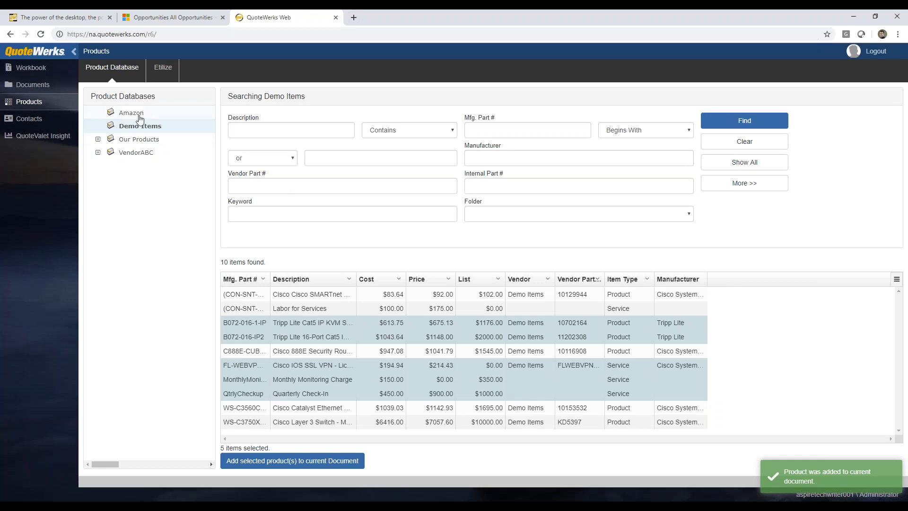
# Switch the product search to Our Products, then return to the quote's Workbook line items
pyautogui.click(148, 144)
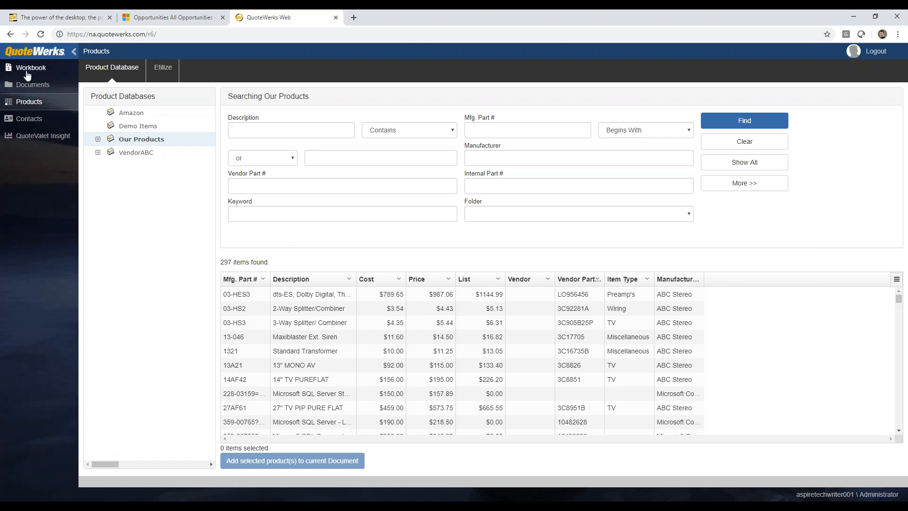
pyautogui.click(29, 70)
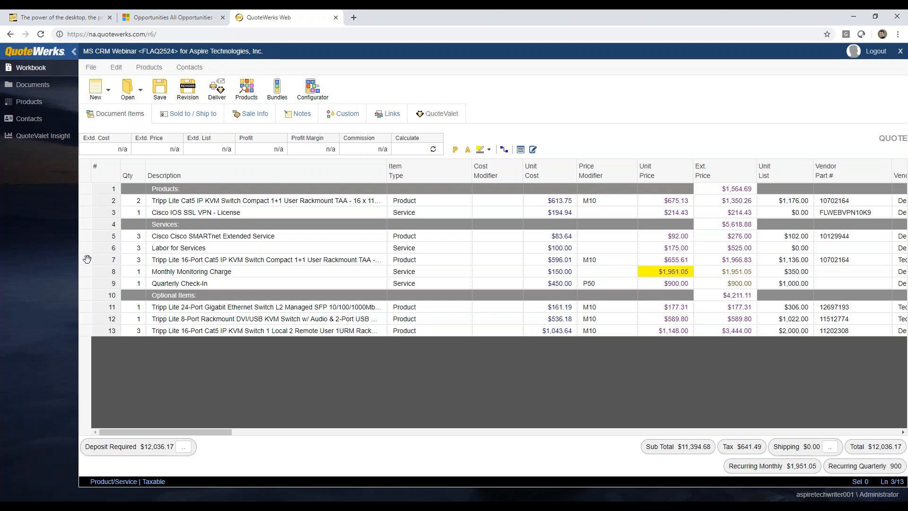
# Move the 16-Port KVM and 24-Port Gigabit switches into Products, shifting SMARTnet and Labor lines up
pyautogui.moveTo(87, 259); pyautogui.dragTo(89, 223)
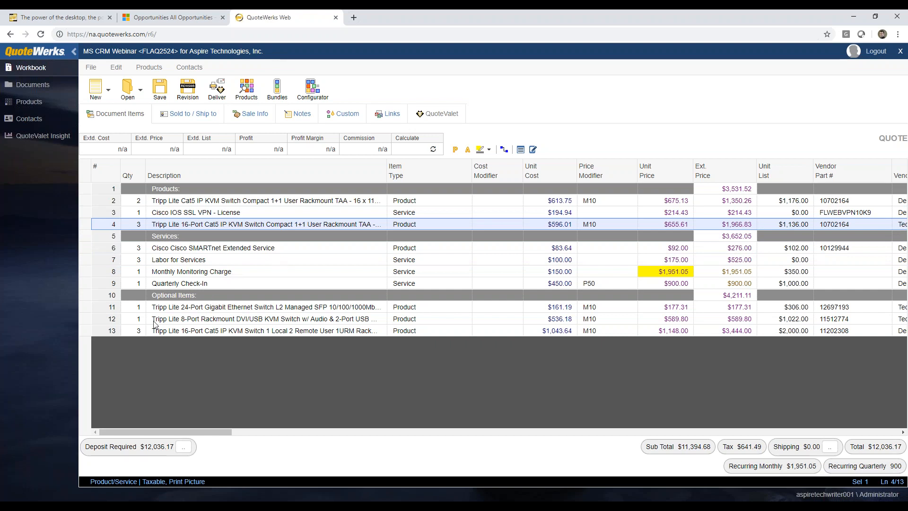
pyautogui.moveTo(87, 305); pyautogui.dragTo(95, 238)
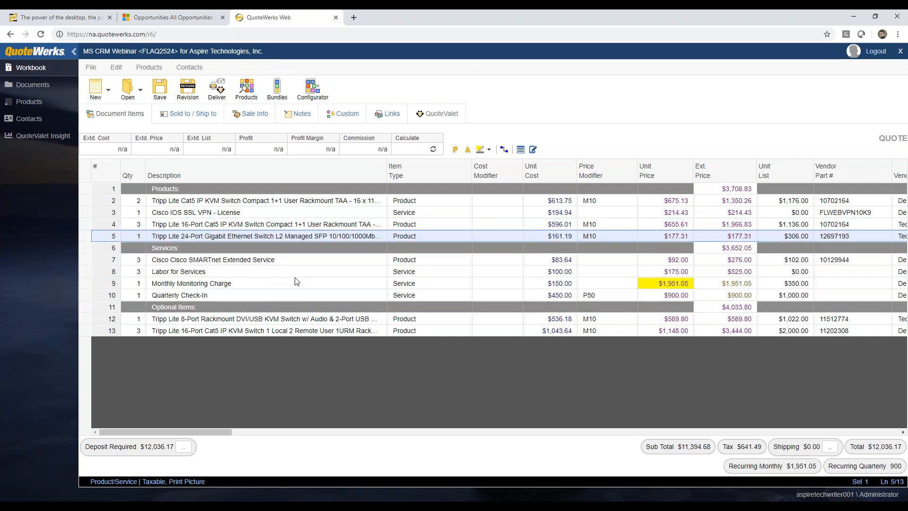
pyautogui.click(87, 259)
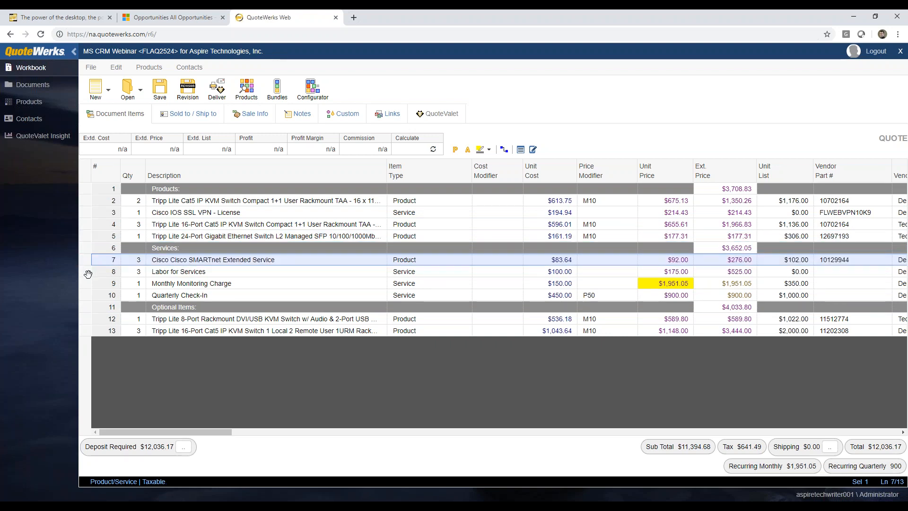
pyautogui.click(88, 271)
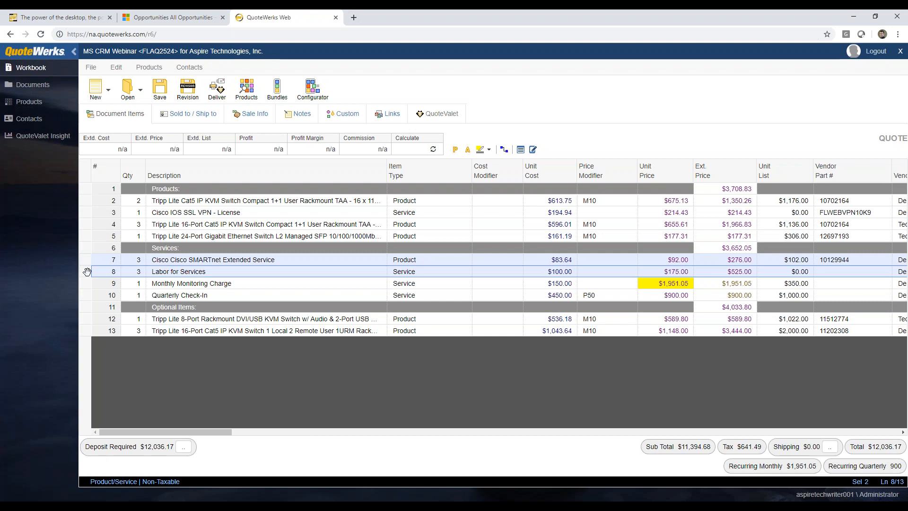
pyautogui.moveTo(87, 272); pyautogui.dragTo(89, 244)
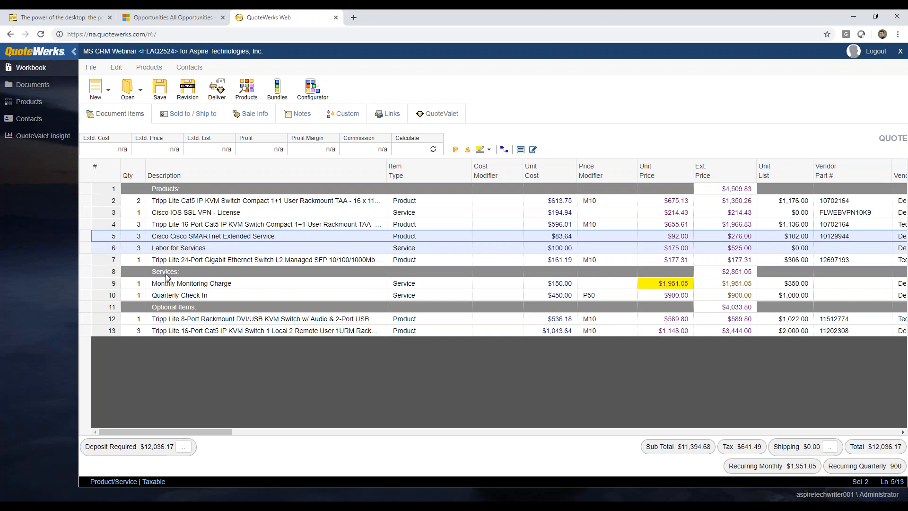
# Move the service lines into Services, the Cat5 IP KVM back to Products, and the VPN license into Services
pyautogui.keyDown('ctrl'); pyautogui.click(86, 200); pyautogui.keyUp('ctrl')
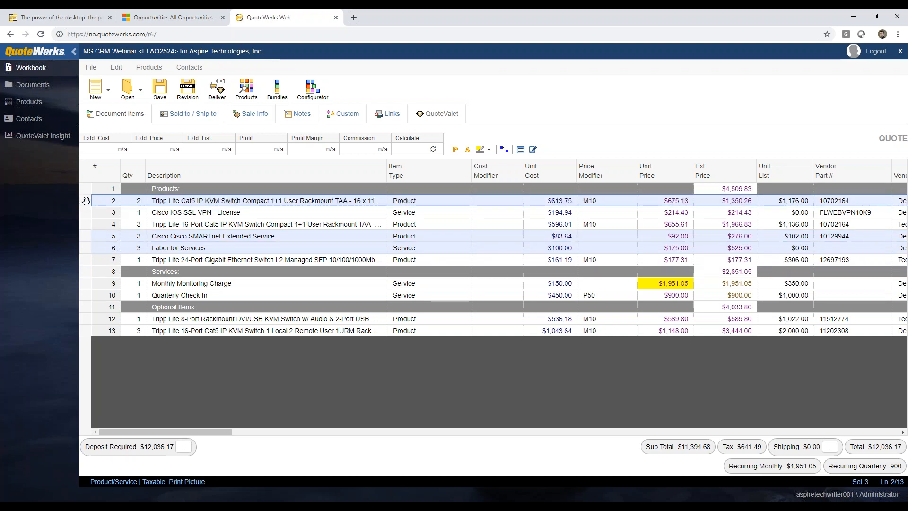
pyautogui.moveTo(86, 200); pyautogui.dragTo(82, 243)
pyautogui.moveTo(88, 278); pyautogui.dragTo(89, 279)
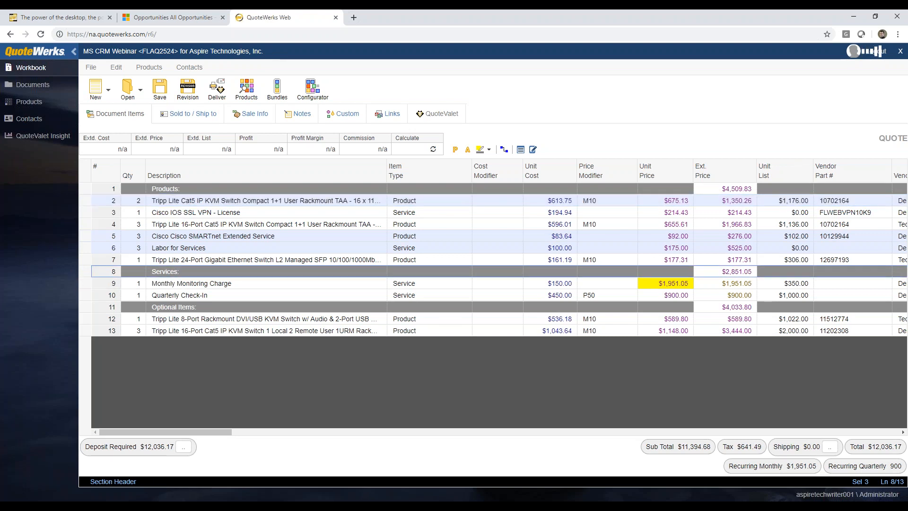
pyautogui.moveTo(93, 201); pyautogui.dragTo(87, 284)
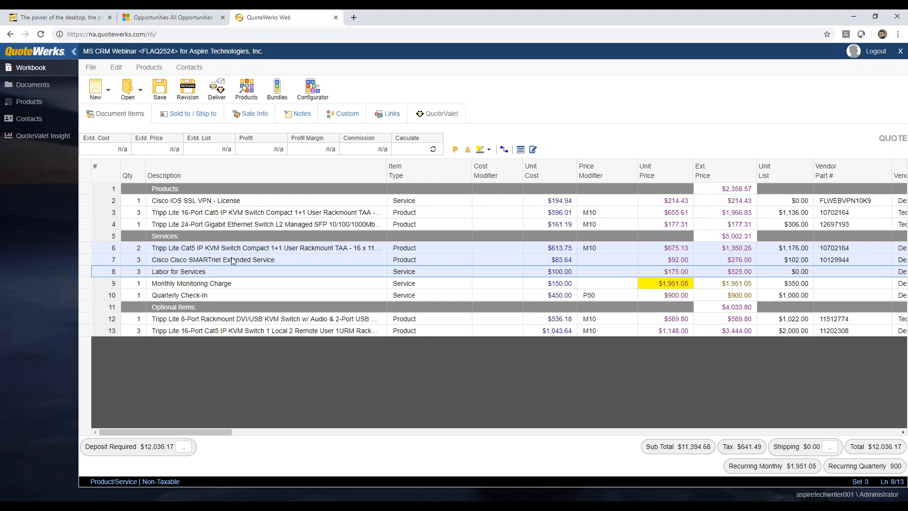
pyautogui.click(257, 260)
pyautogui.moveTo(86, 247); pyautogui.dragTo(144, 240)
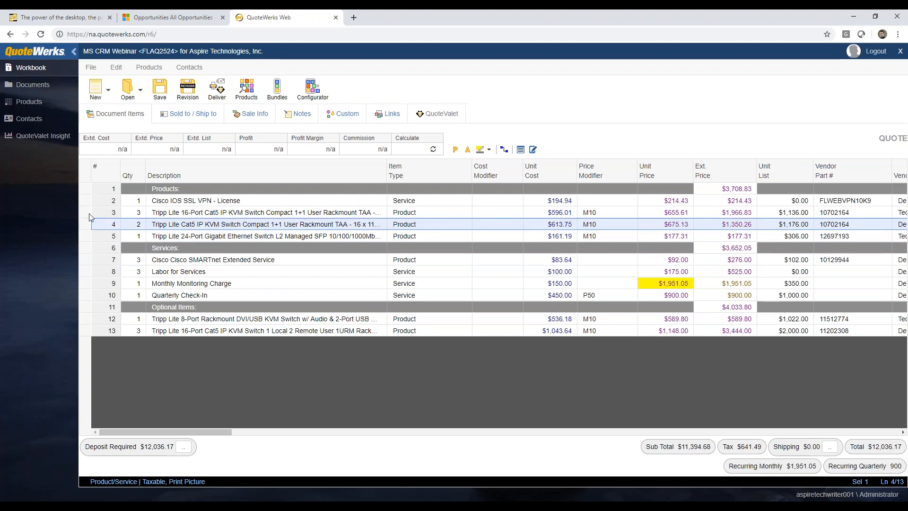
pyautogui.moveTo(86, 201); pyautogui.dragTo(86, 235)
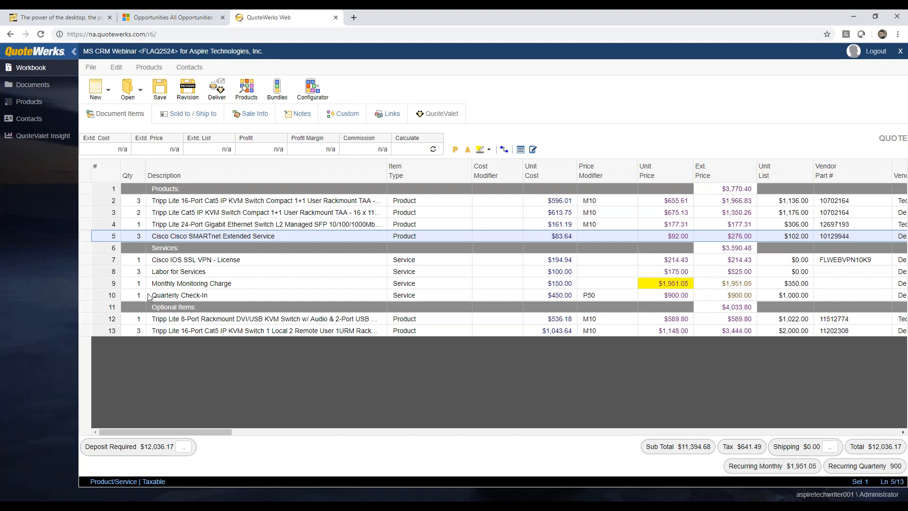
pyautogui.click(86, 318)
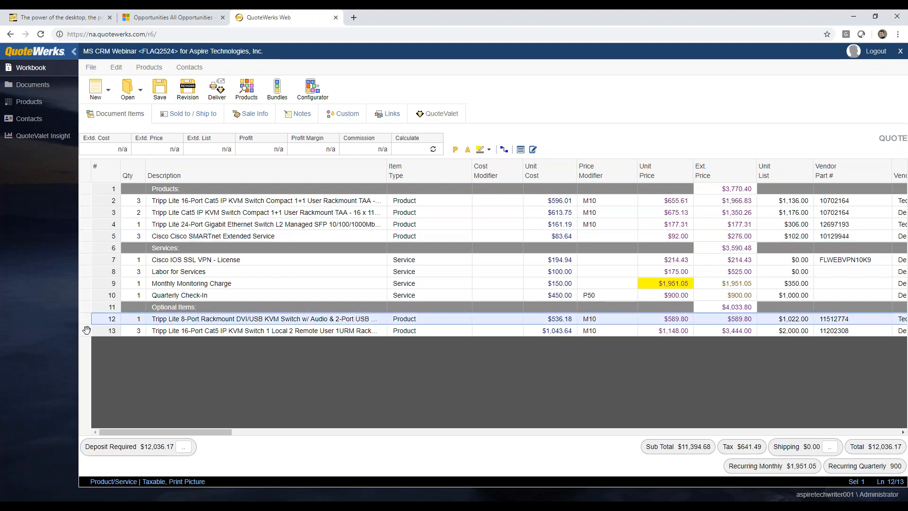
# Set the Tripp Lite 8-Port line's attributes to Is Optional Yes with Is Selected ticked
pyautogui.rightClick(86, 330)
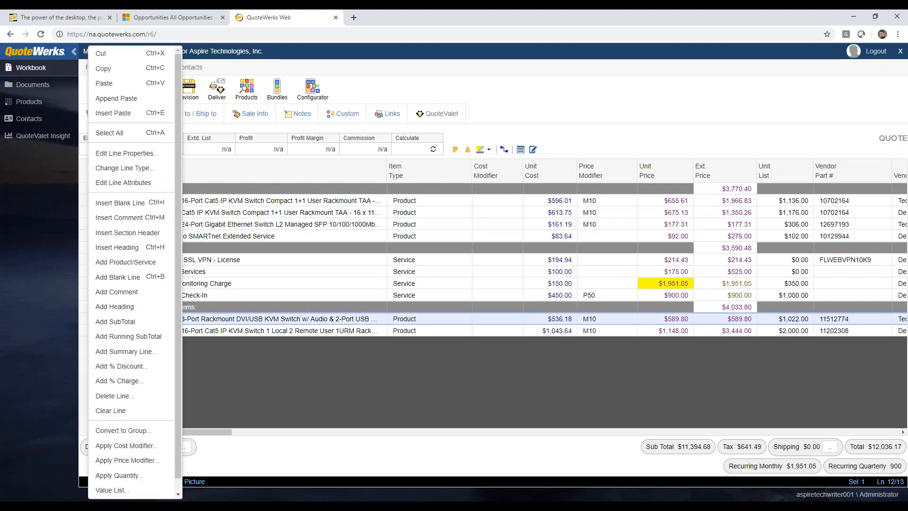
pyautogui.scroll(-1, 142, 288)
pyautogui.scroll(1, 142, 288)
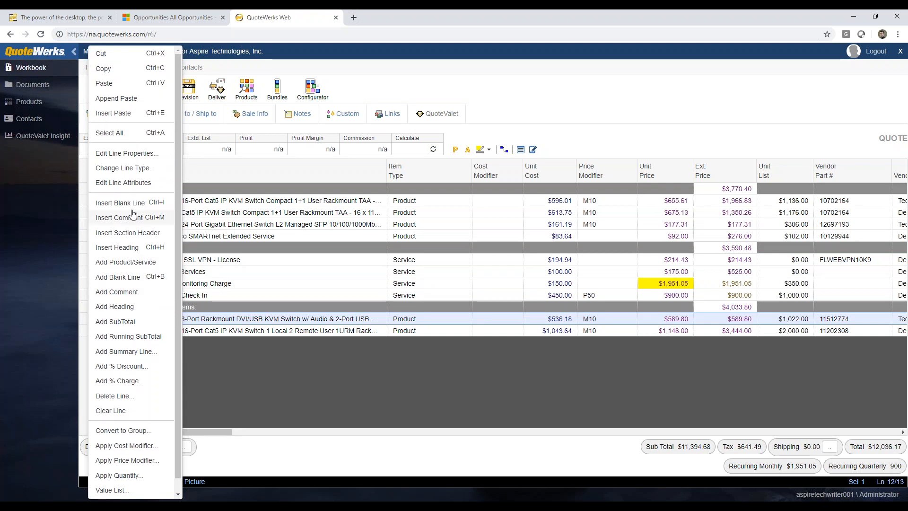
pyautogui.click(121, 184)
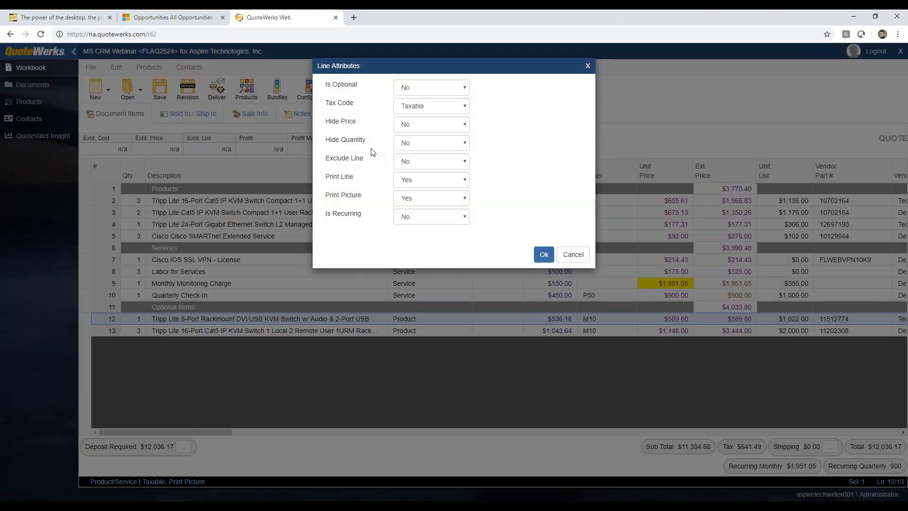
pyautogui.click(460, 90)
pyautogui.click(435, 105)
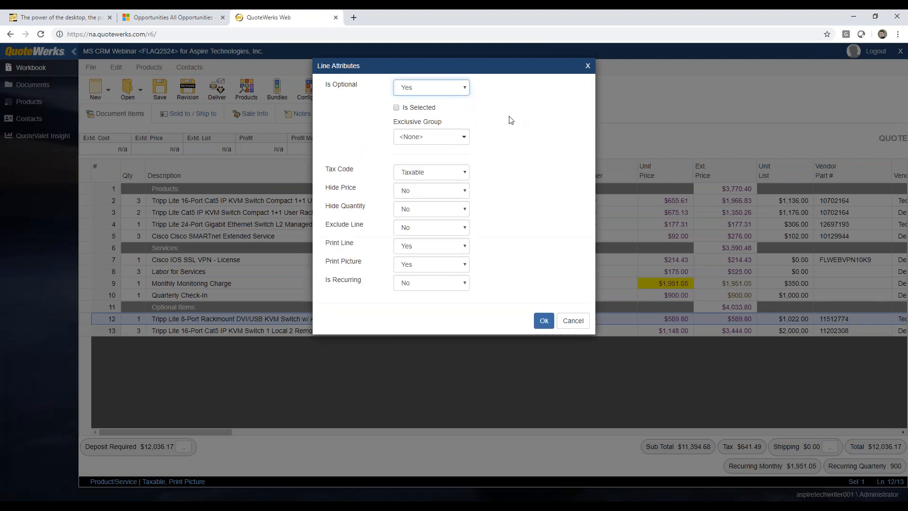
pyautogui.click(396, 107)
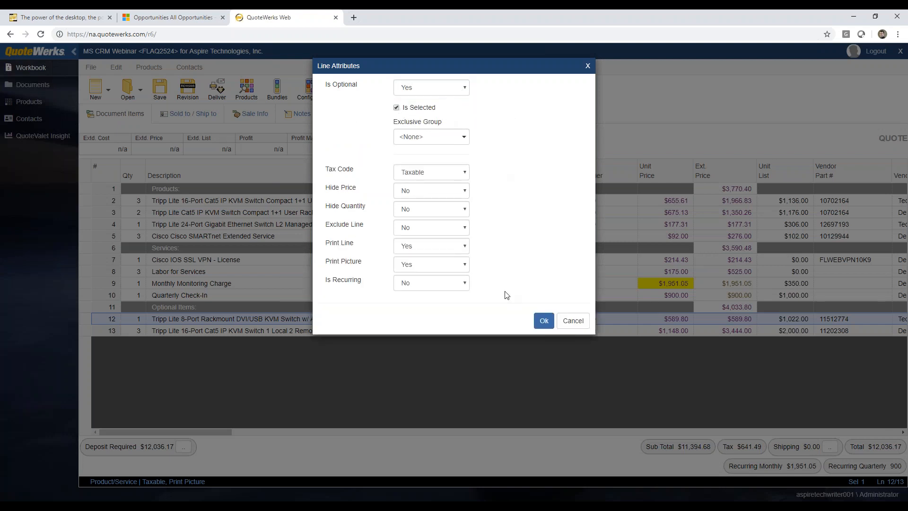
pyautogui.click(543, 321)
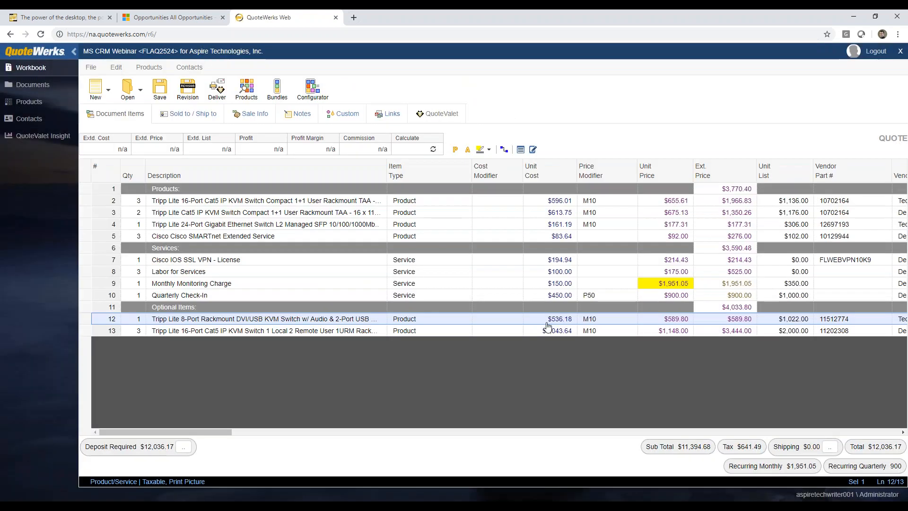
# Set the 16-Port KVM line to Is Optional Yes and Is Selected, then select the first product line
pyautogui.rightClick(86, 330)
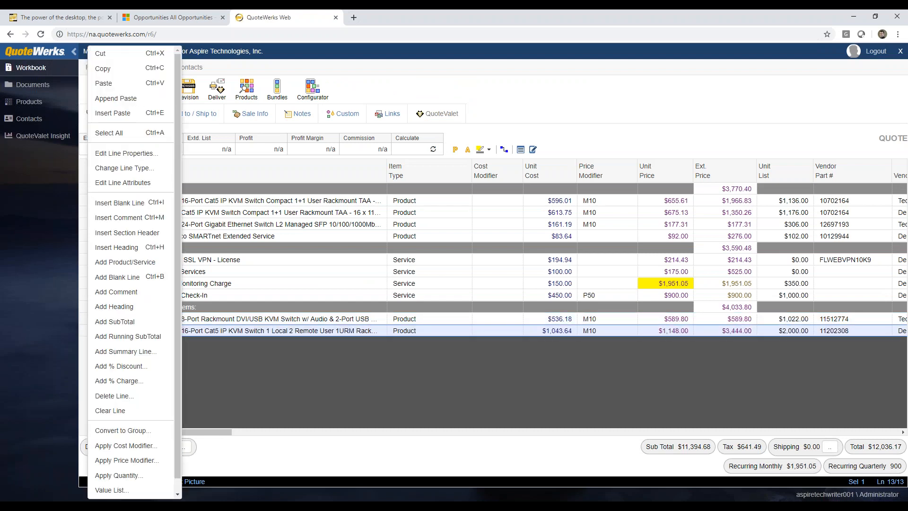
pyautogui.click(121, 182)
pyautogui.click(432, 87)
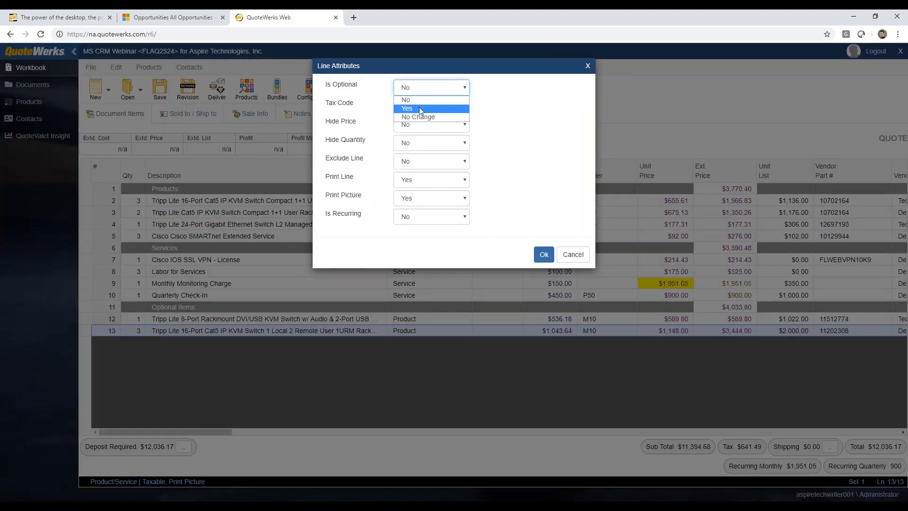
pyautogui.click(406, 106)
pyautogui.click(406, 108)
pyautogui.click(543, 321)
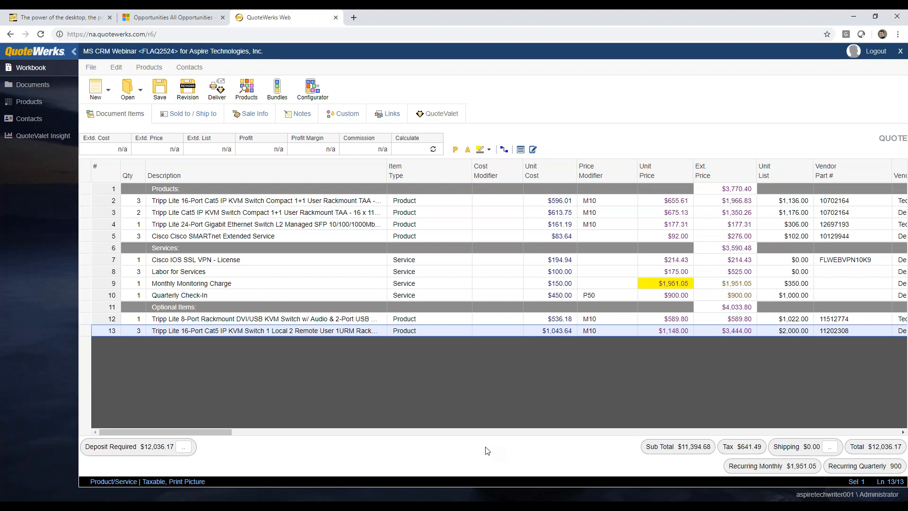
pyautogui.rightClick(83, 212)
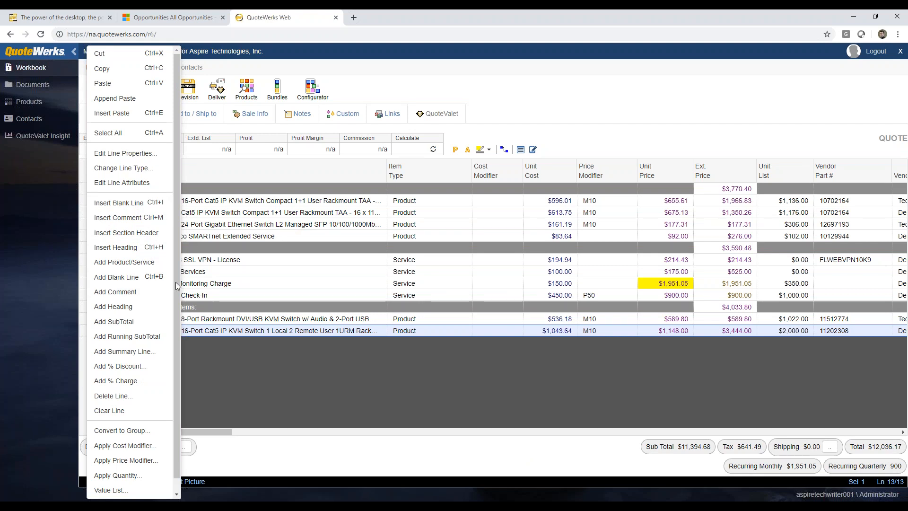
pyautogui.click(245, 217)
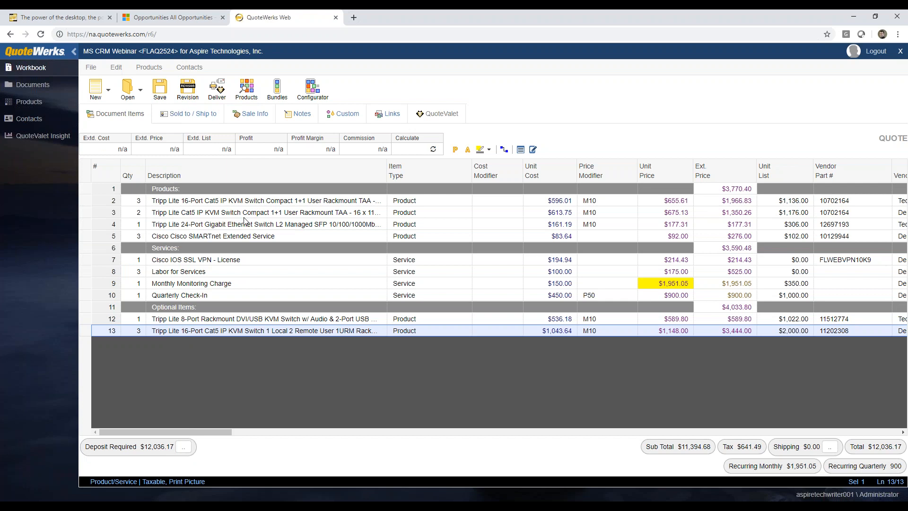
pyautogui.click(244, 204)
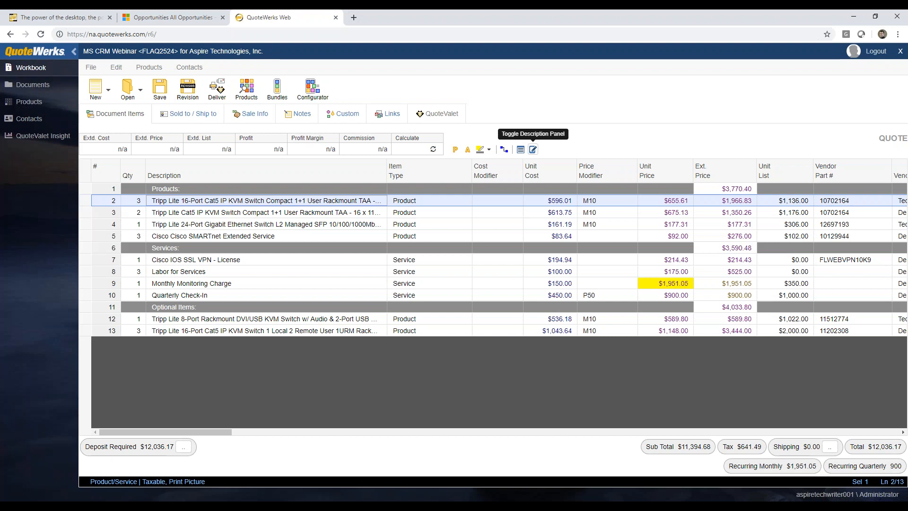
# Trim the 24-Port Gigabit switch's description so it ends at 10/100/1000Mbps
pyautogui.click(532, 150)
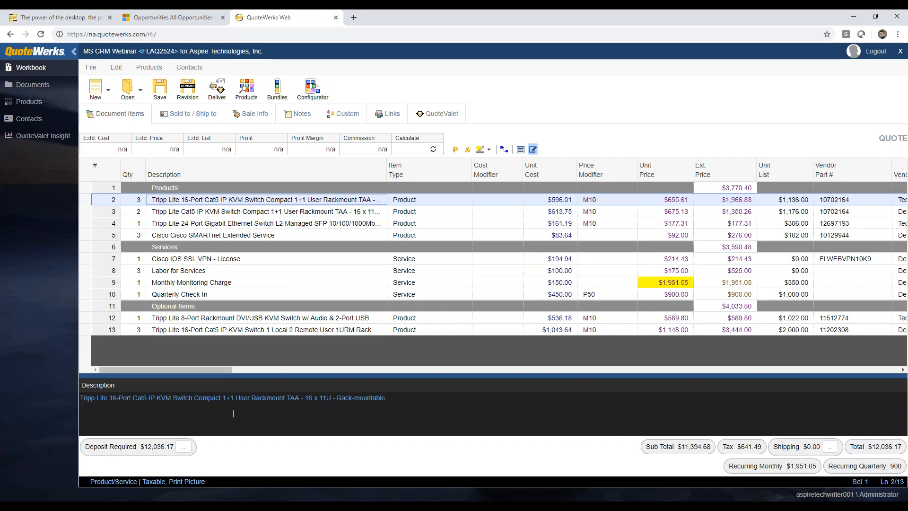
pyautogui.click(288, 213)
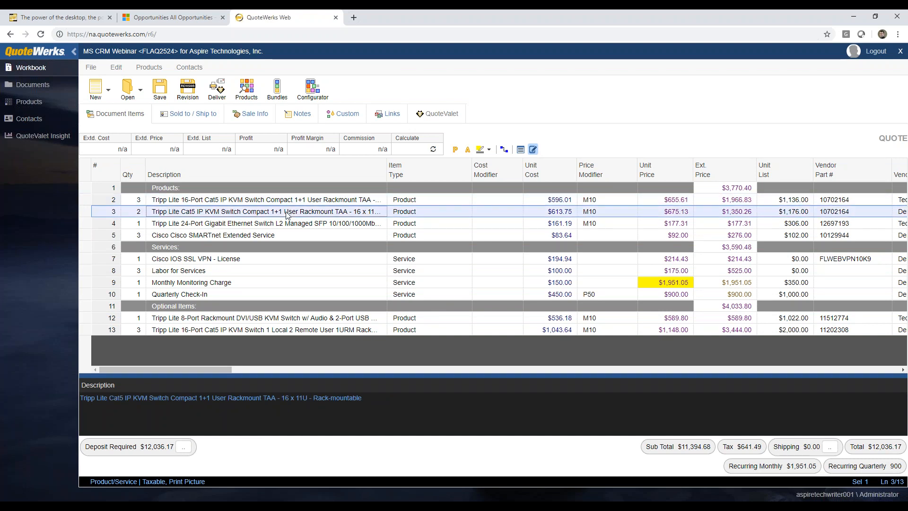
pyautogui.click(287, 225)
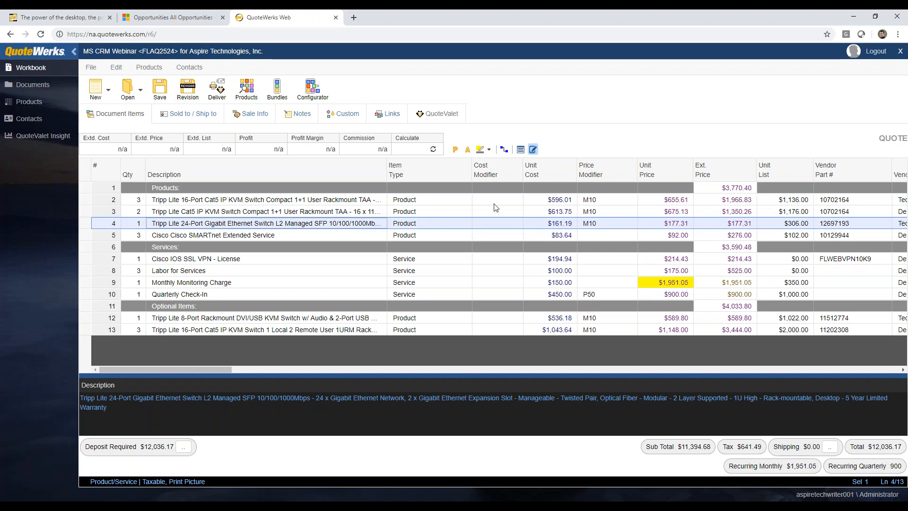
pyautogui.click(116, 408)
pyautogui.moveTo(116, 408); pyautogui.dragTo(312, 399)
pyautogui.press('BackSpace')
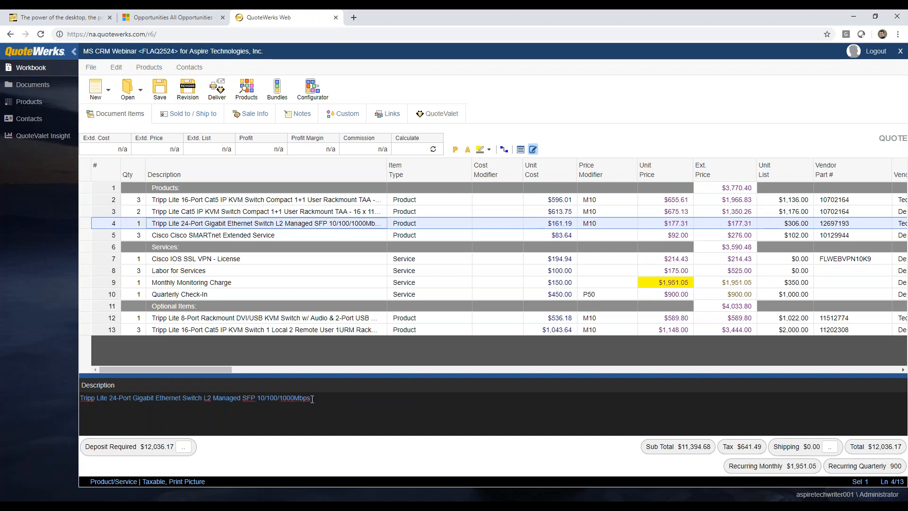
# Review lines 5 through 13, then hide the description pane and reselect line 4
pyautogui.click(266, 236)
pyautogui.click(266, 260)
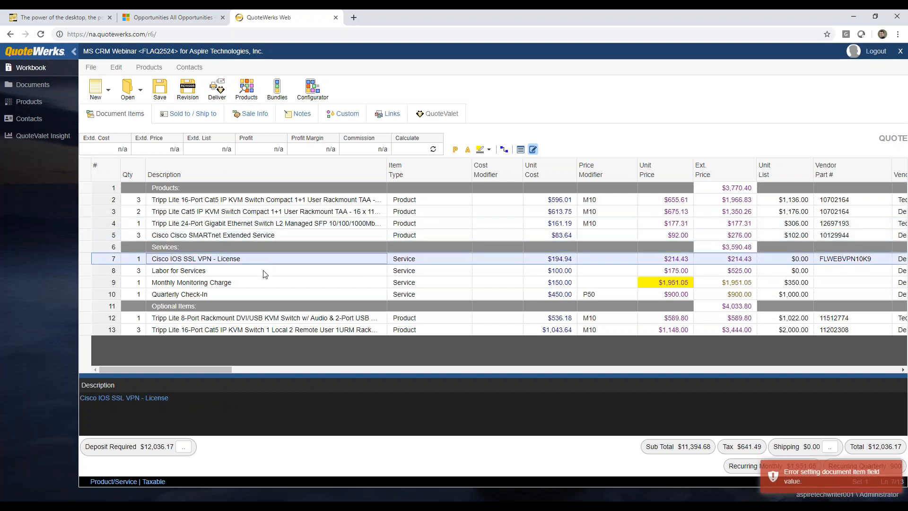
pyautogui.click(264, 272)
pyautogui.click(262, 283)
pyautogui.click(256, 293)
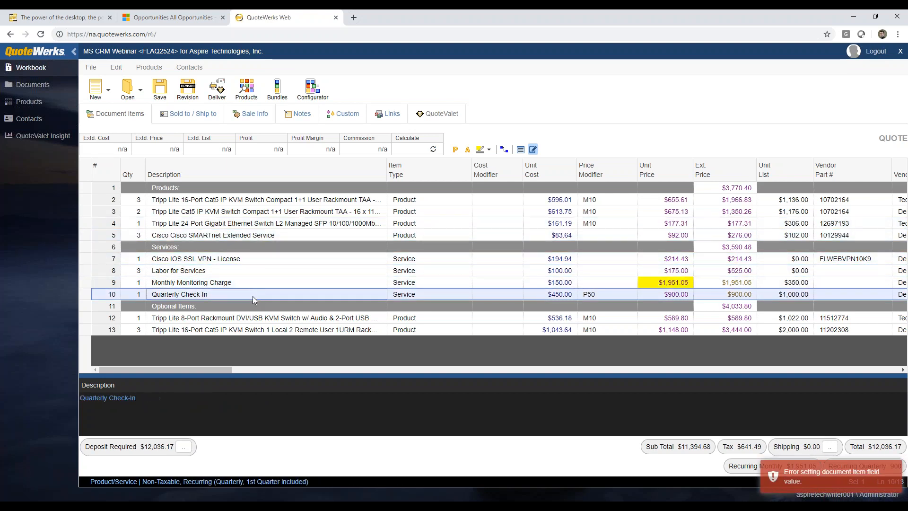
pyautogui.click(238, 320)
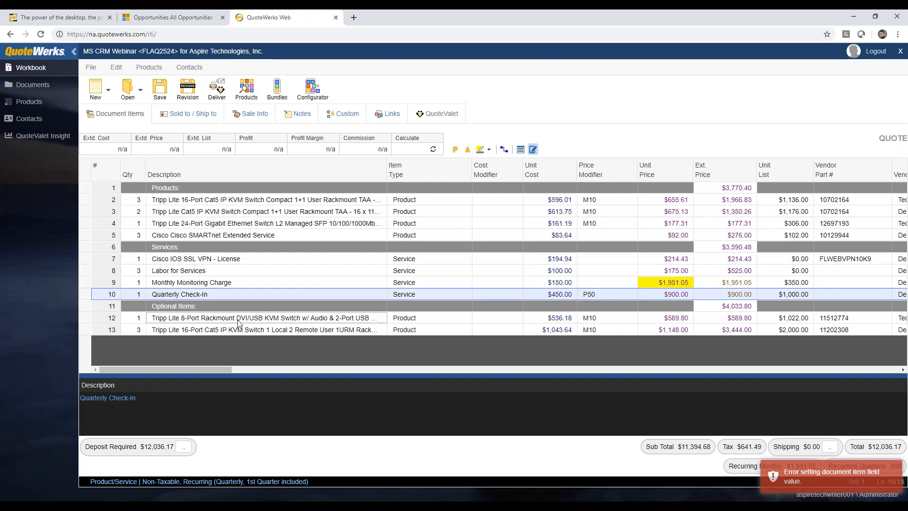
pyautogui.click(240, 331)
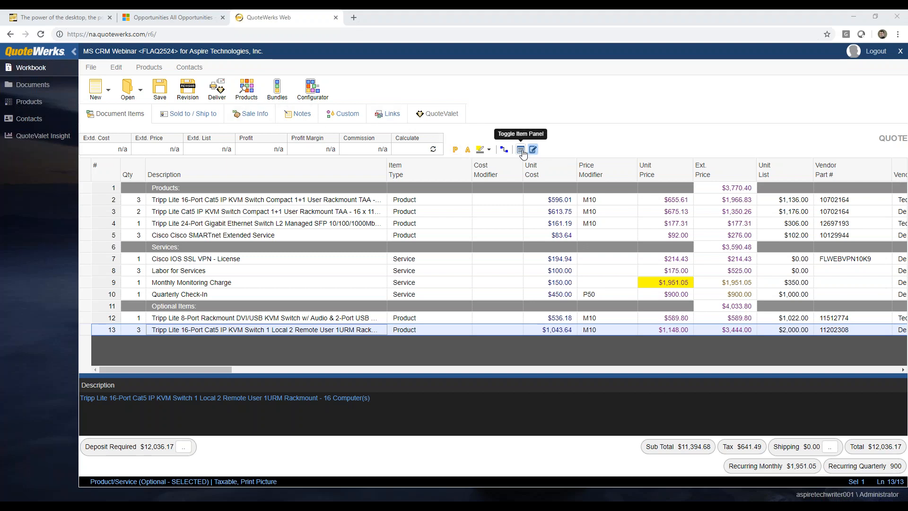
pyautogui.click(532, 151)
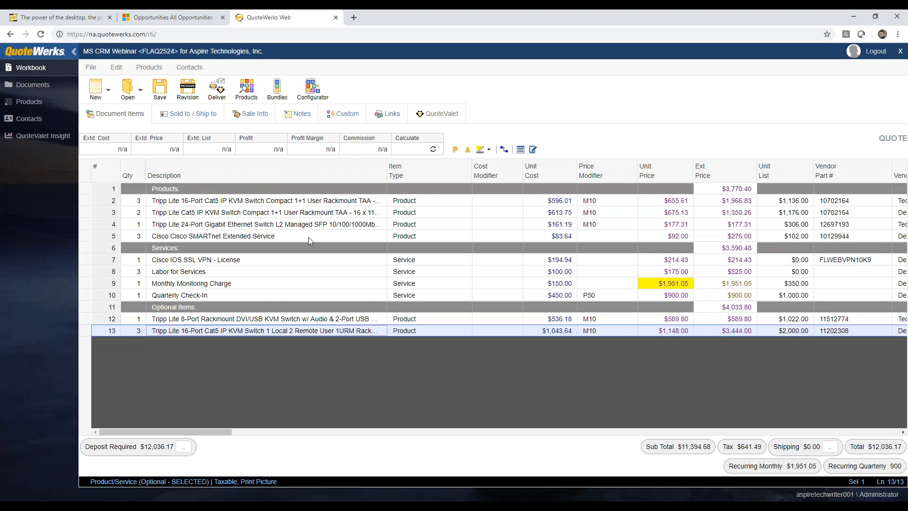
pyautogui.click(105, 225)
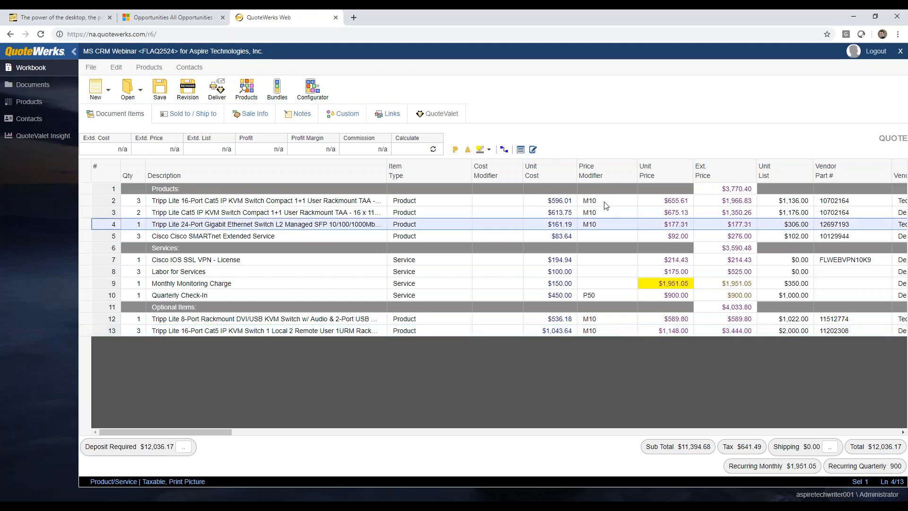
# Show line 4's full field list ordered by line position rather than name, editing its description
pyautogui.click(525, 151)
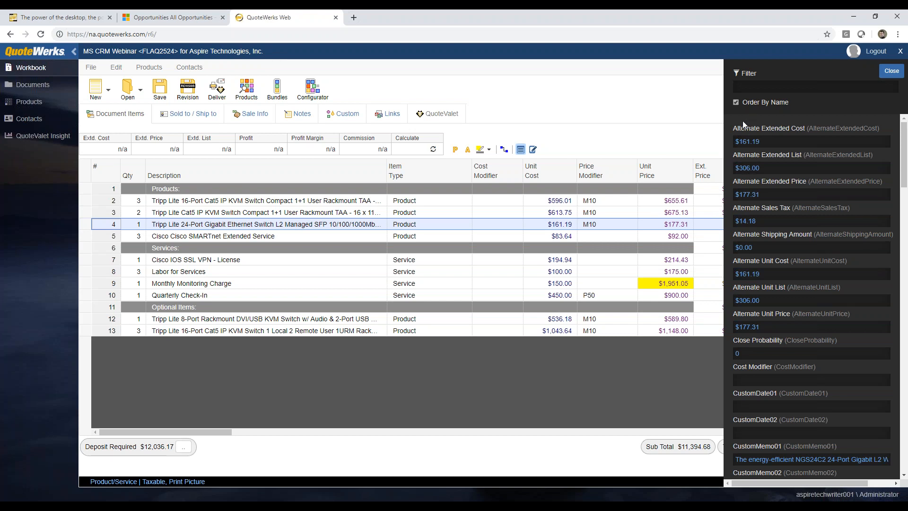
pyautogui.click(736, 102)
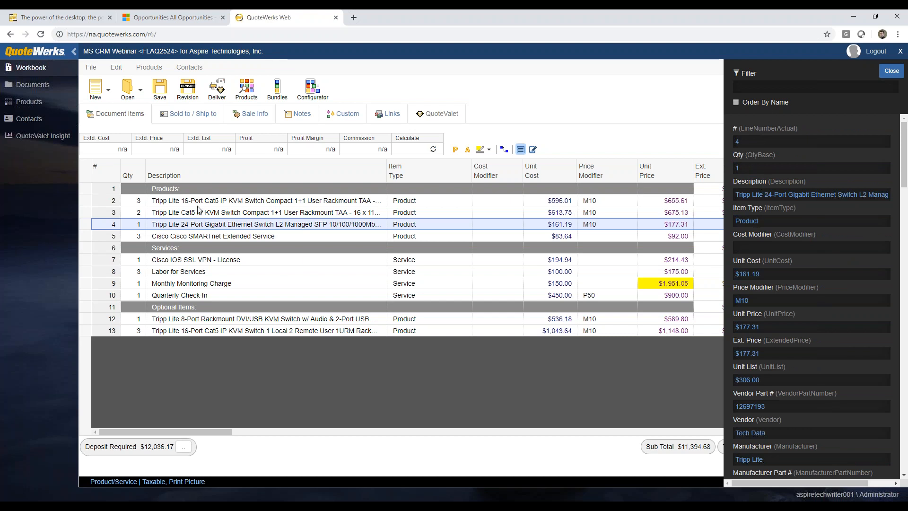
pyautogui.click(859, 200)
pyautogui.press('Delete')
pyautogui.press('Delete')
pyautogui.press('Delete')
pyautogui.press('Delete')
pyautogui.press('Delete')
pyautogui.press('Delete')
pyautogui.press('Delete')
pyautogui.press('Delete')
pyautogui.press('Delete')
pyautogui.press('Delete')
pyautogui.press('Delete')
pyautogui.press('Delete')
pyautogui.press('Delete')
pyautogui.press('Delete')
pyautogui.press('Delete')
pyautogui.press('Delete')
pyautogui.press('Delete')
pyautogui.press('Delete')
pyautogui.press('Delete')
pyautogui.press('Delete')
pyautogui.press('Delete')
pyautogui.press('Delete')
pyautogui.press('Delete')
pyautogui.press('Delete')
pyautogui.press('Delete')
pyautogui.press('Delete')
pyautogui.press('Delete')
pyautogui.press('Delete')
pyautogui.press('Delete')
pyautogui.press('Delete')
pyautogui.press('Delete')
pyautogui.press('Delete')
pyautogui.press('Delete')
pyautogui.press('Delete')
pyautogui.press('Delete')
pyautogui.press('Delete')
pyautogui.press('Delete')
pyautogui.press('Delete')
pyautogui.press('Delete')
pyautogui.press('Delete')
pyautogui.press('Delete')
pyautogui.press('Delete')
pyautogui.press('Delete')
pyautogui.press('Delete')
pyautogui.press('Delete')
pyautogui.press('Delete')
pyautogui.press('Delete')
pyautogui.press('Delete')
pyautogui.press('Delete')
pyautogui.press('Delete')
pyautogui.press('Delete')
pyautogui.press('Delete')
pyautogui.press('Delete')
pyautogui.press('Delete')
pyautogui.press('Delete')
pyautogui.press('Delete')
pyautogui.press('Delete')
pyautogui.press('Delete')
pyautogui.press('Delete')
pyautogui.press('Delete')
pyautogui.press('Delete')
pyautogui.press('Delete')
pyautogui.press('Delete')
pyautogui.press('Delete')
pyautogui.press('Delete')
pyautogui.press('Delete')
pyautogui.press('Delete')
pyautogui.press('Delete')
pyautogui.press('Delete')
pyautogui.press('Delete')
pyautogui.press('Delete')
pyautogui.press('Delete')
pyautogui.press('Delete')
pyautogui.press('Delete')
pyautogui.press('Delete')
pyautogui.press('Delete')
pyautogui.press('Delete')
pyautogui.press('Delete')
pyautogui.press('Delete')
pyautogui.press('Delete')
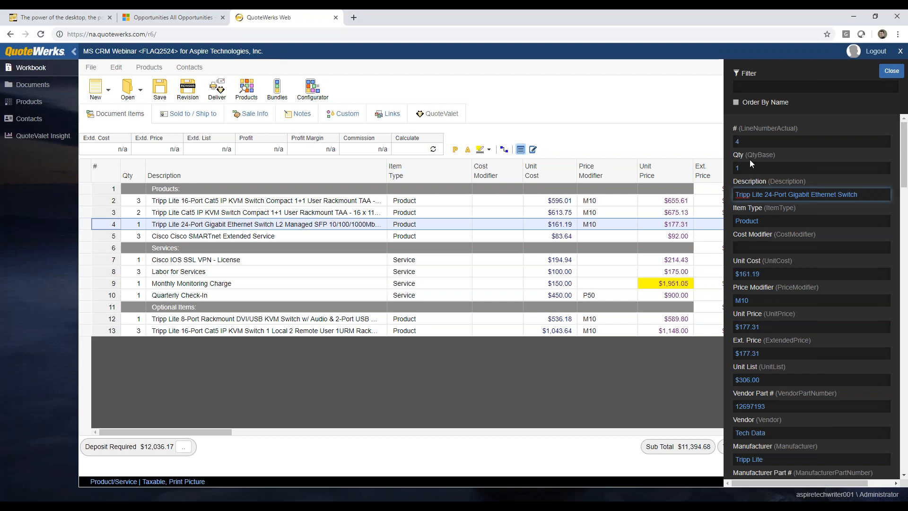
# Filter the fields for unit price and attempt to set Unit Price to 178.00, then clear the filter
pyautogui.click(751, 88)
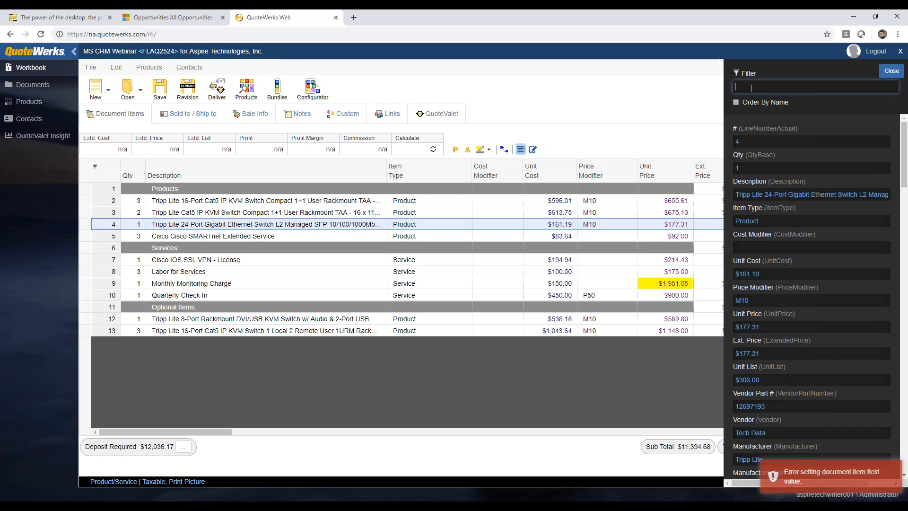
pyautogui.write('unit')
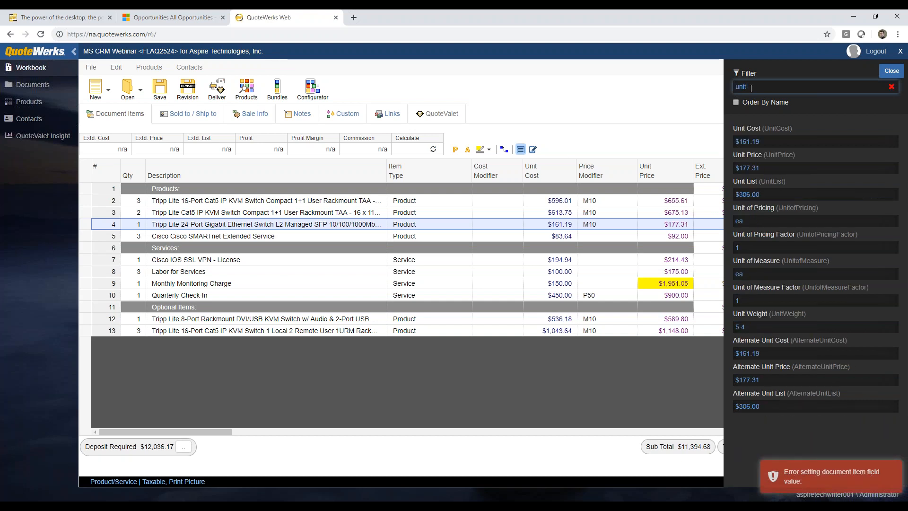
pyautogui.write(' co')
pyautogui.press('BackSpace')
pyautogui.press('BackSpace')
pyautogui.write('pr')
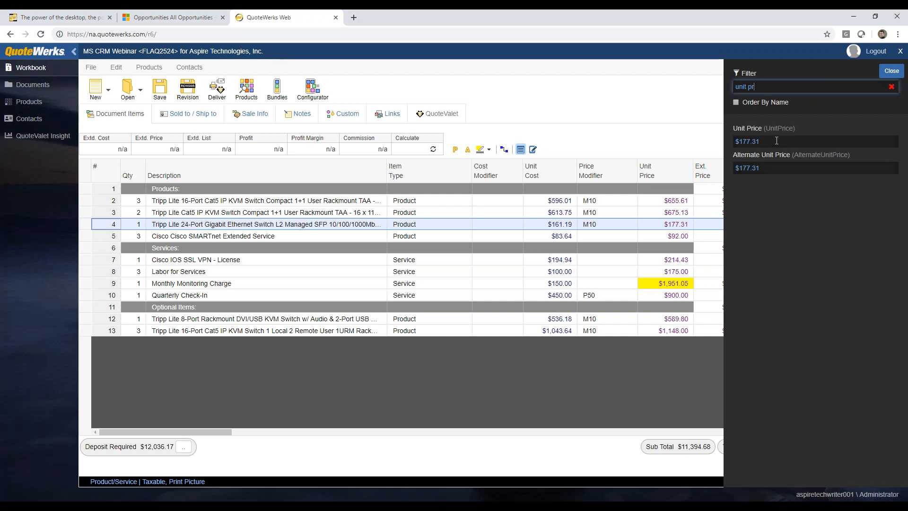
pyautogui.click(772, 141)
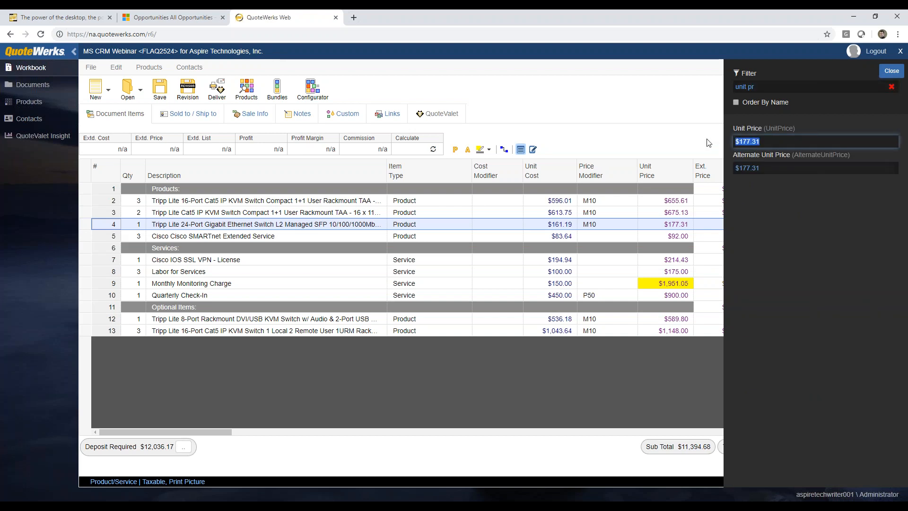
pyautogui.write('178.00')
pyautogui.click(891, 87)
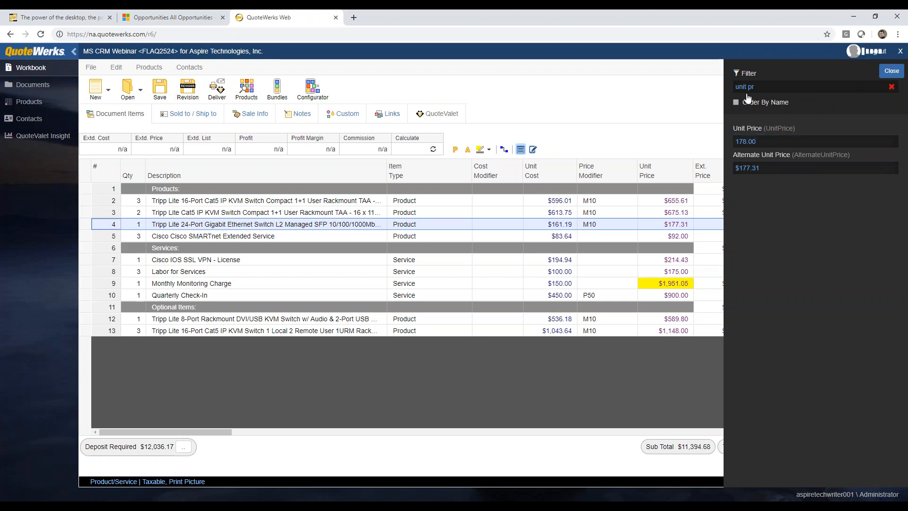
# Review line 3's Qty, Unit Price and Ext. Price, close the item panel, and show Sale Info
pyautogui.click(784, 89)
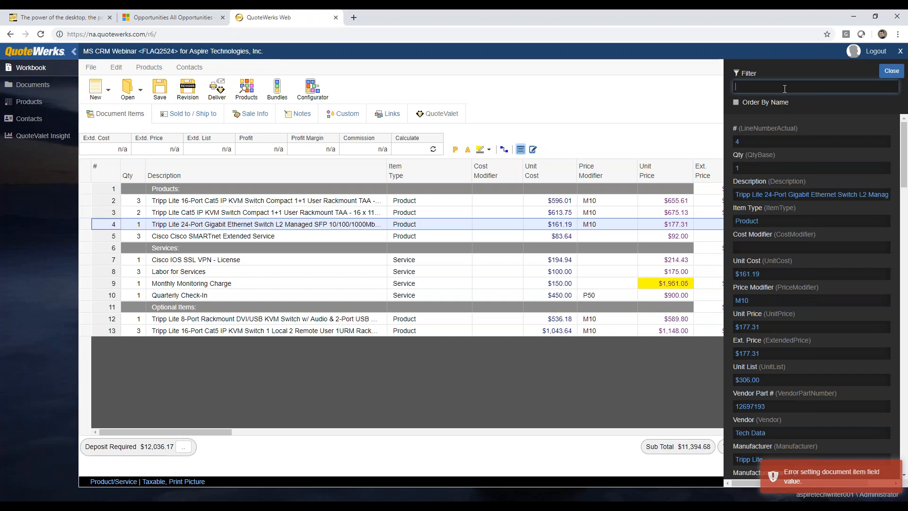
pyautogui.click(339, 214)
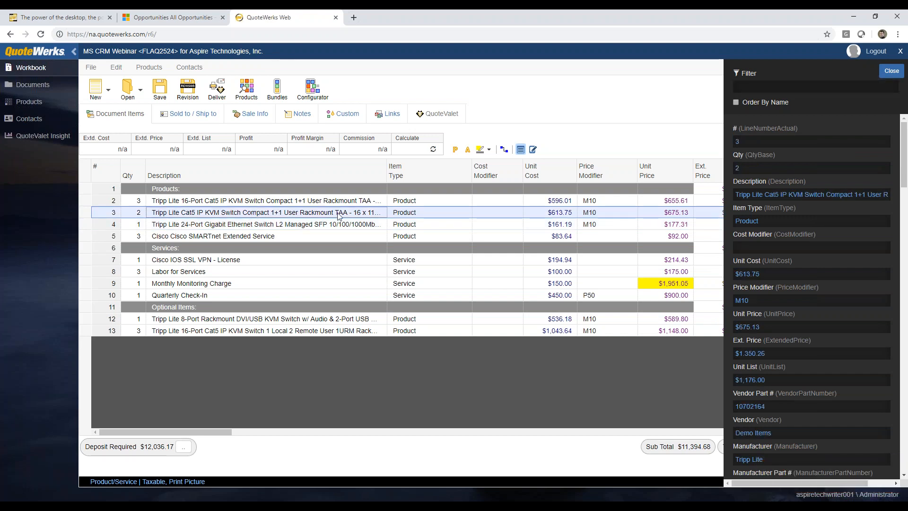
pyautogui.click(750, 171)
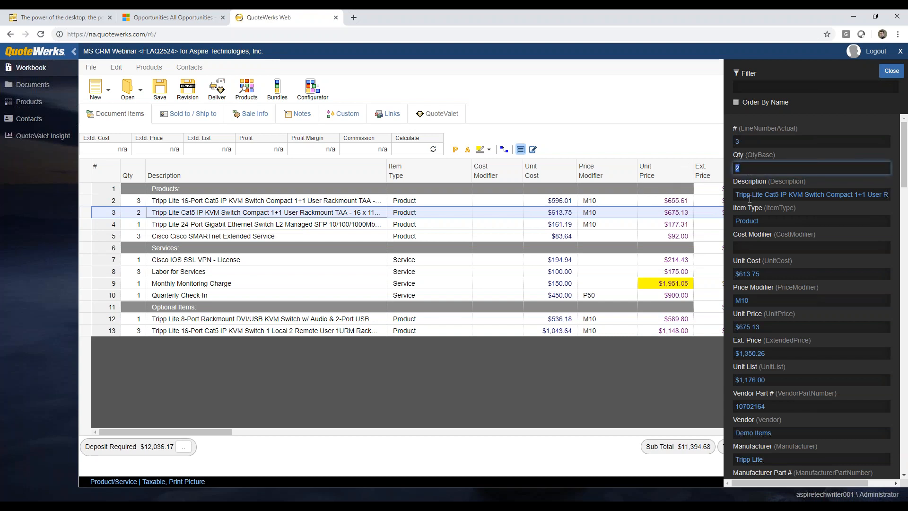
pyautogui.press('Tab')
pyautogui.press('Tab')
pyautogui.press('Tab')
pyautogui.press('Tab')
pyautogui.press('Tab')
pyautogui.press('Tab')
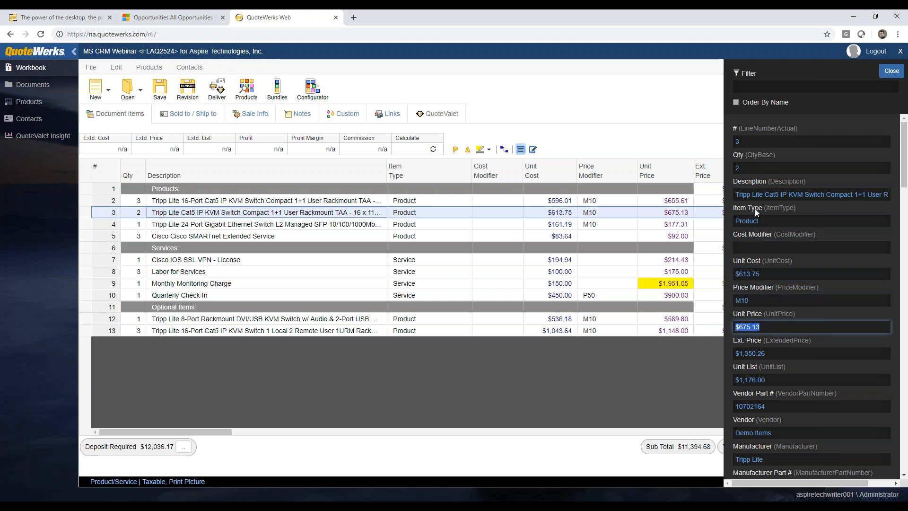
pyautogui.press('Tab')
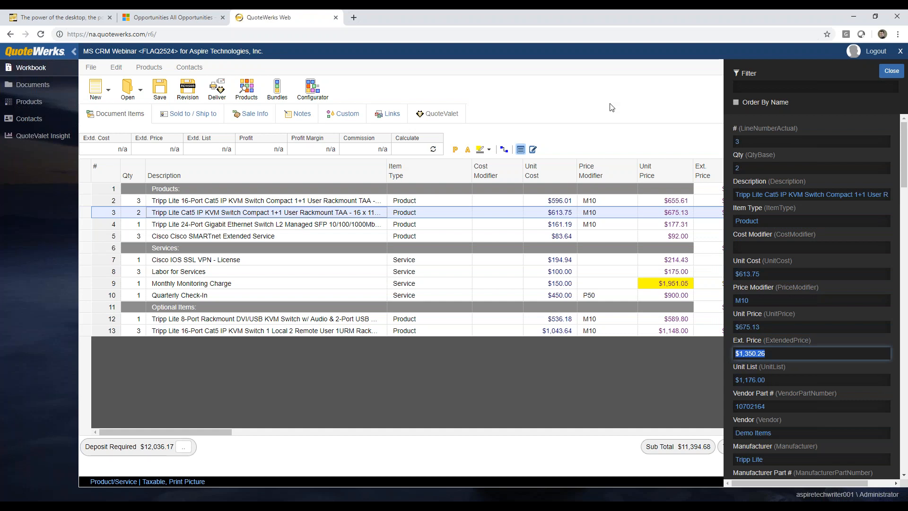
pyautogui.click(891, 71)
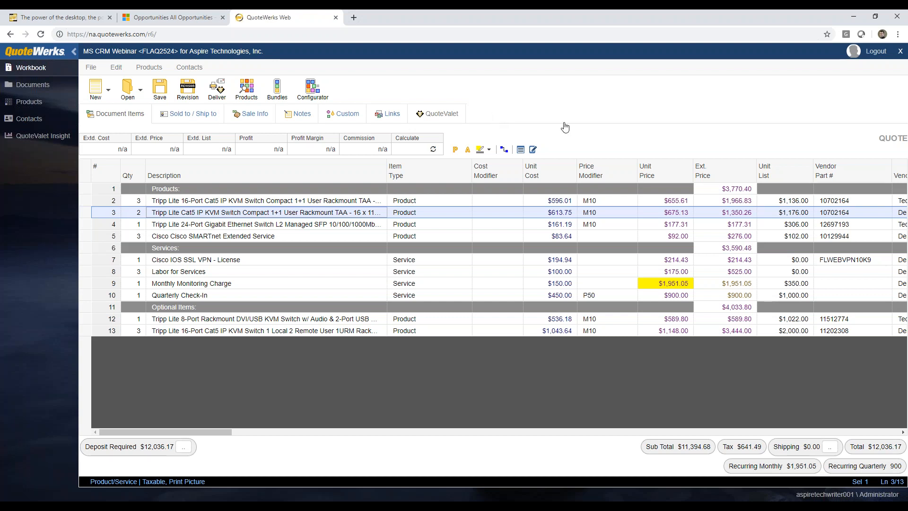
pyautogui.click(250, 114)
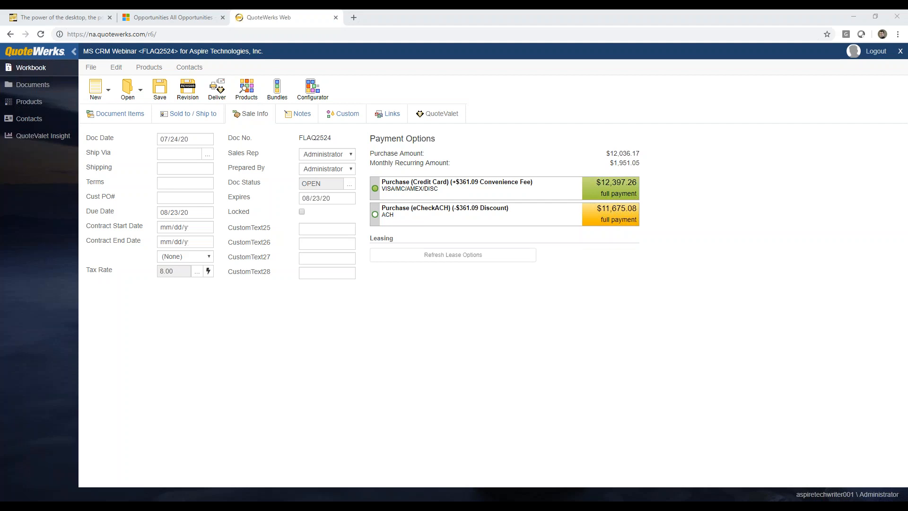
pyautogui.click(297, 114)
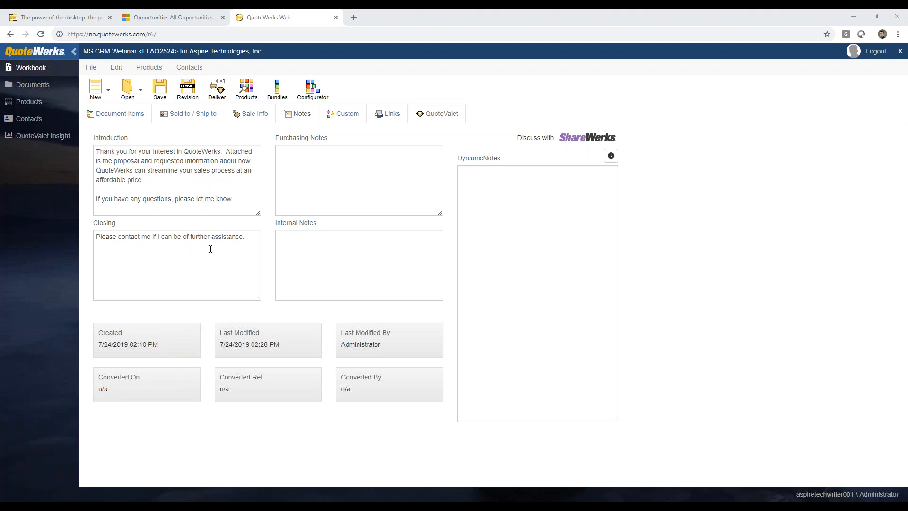
pyautogui.click(331, 114)
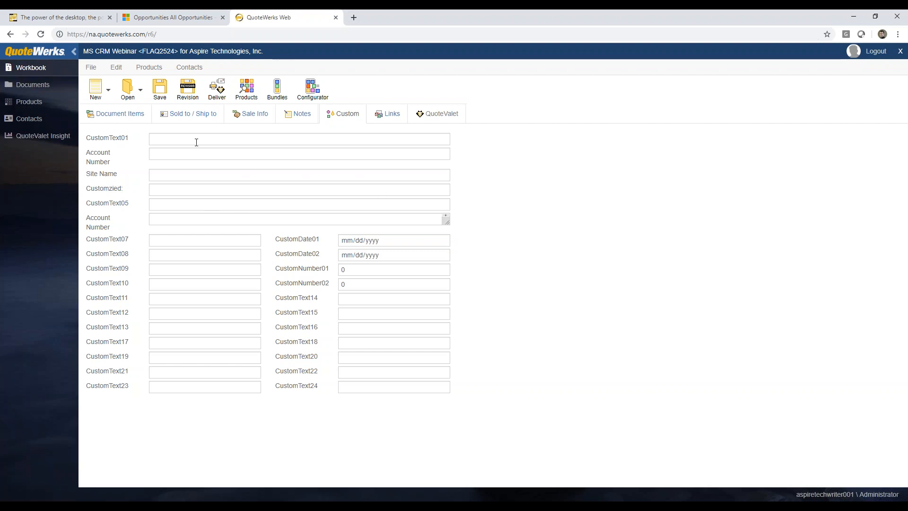
pyautogui.click(116, 114)
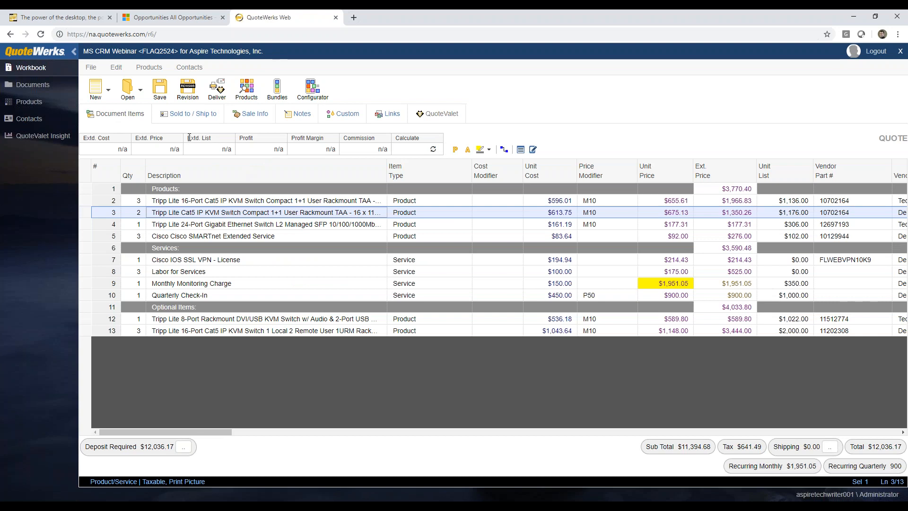
pyautogui.click(159, 88)
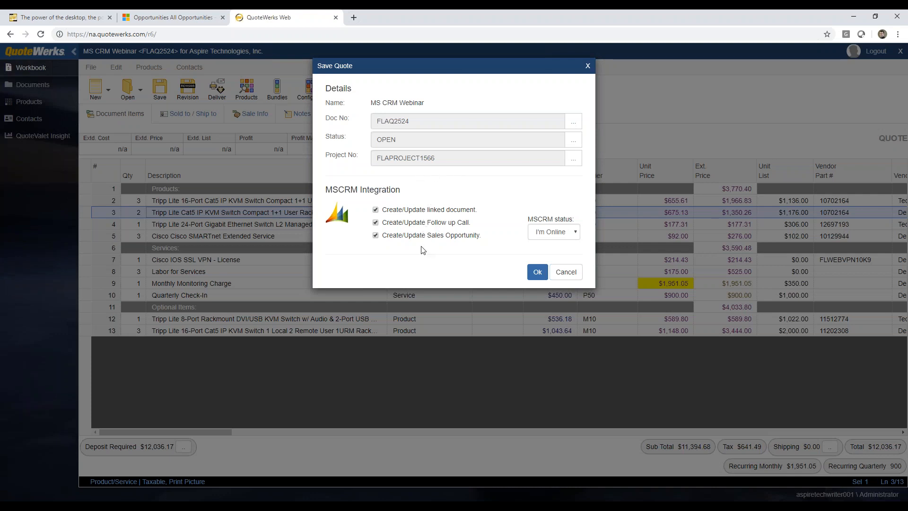
# Confirm the Save Quote dialog with the MSCRM Integration options left ticked
pyautogui.click(534, 271)
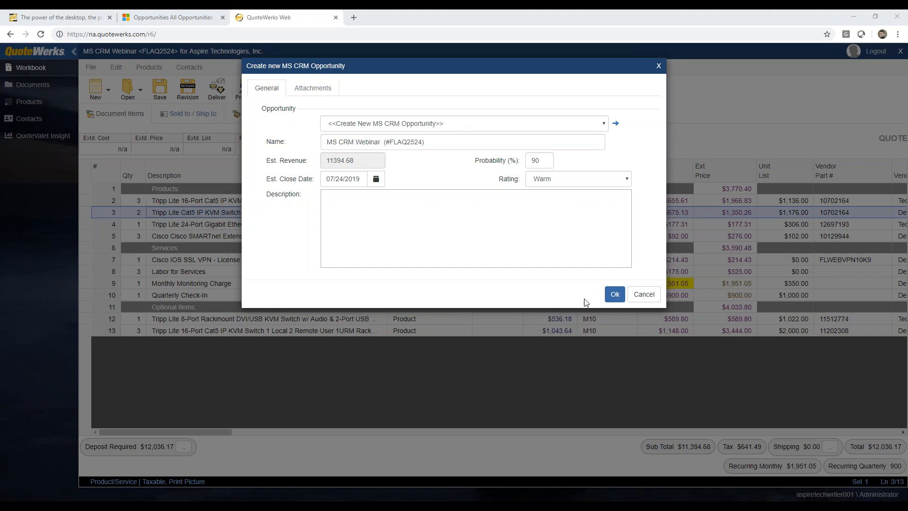
# Create the MS CRM Webinar (#FLAQ2524) opportunity with revenue 11394.68, 90% probability and Warm rating
pyautogui.click(615, 294)
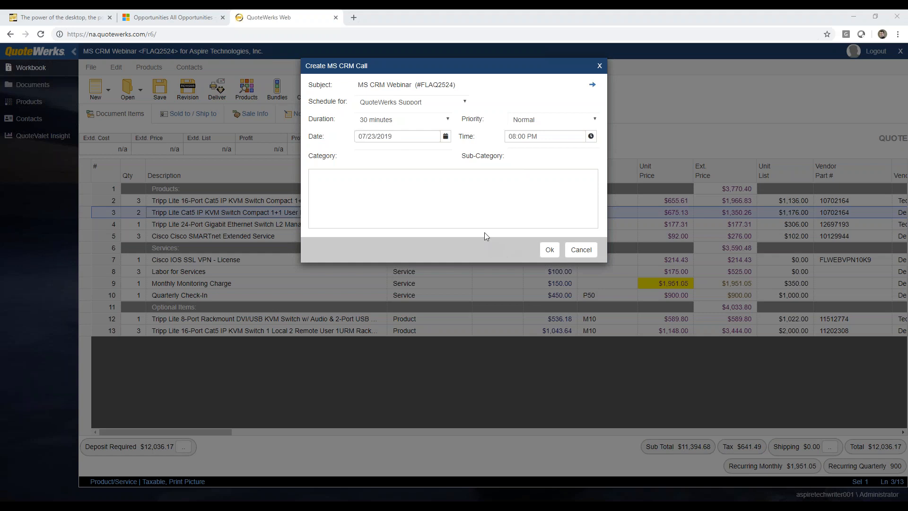
# Create the 30-minute follow-up CRM call for 07/23/2019 at 08:00 PM
pyautogui.click(547, 250)
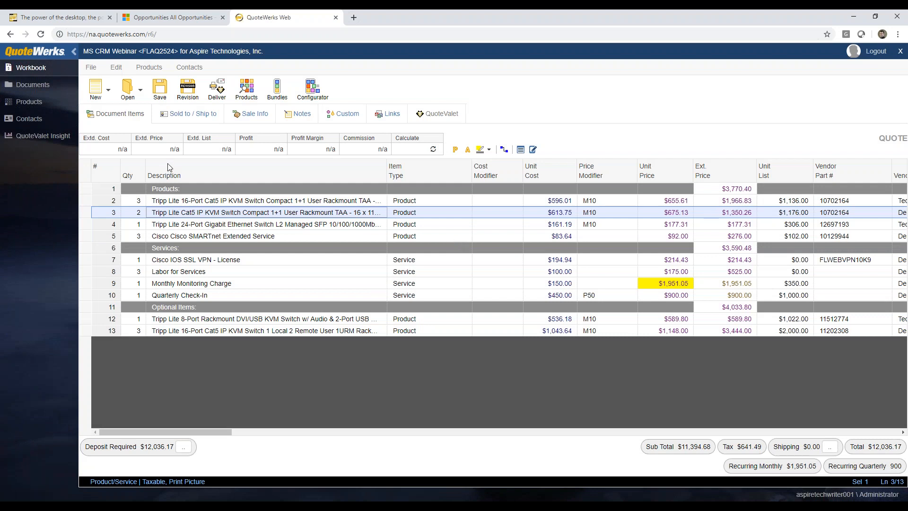
pyautogui.click(149, 18)
# Reload the Dynamics 365 opportunities list and open the MS CRM Webinar opportunity
pyautogui.click(41, 35)
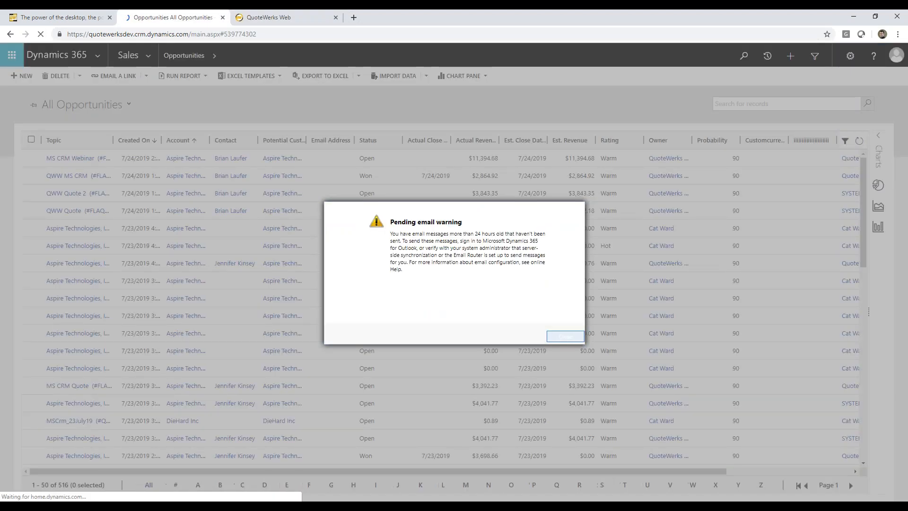
pyautogui.click(563, 334)
pyautogui.click(76, 160)
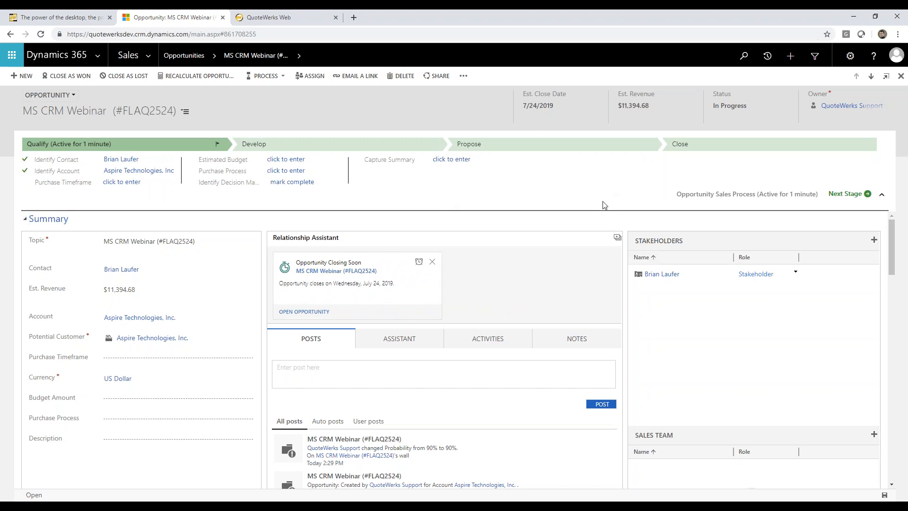
pyautogui.moveTo(892, 239); pyautogui.dragTo(886, 449)
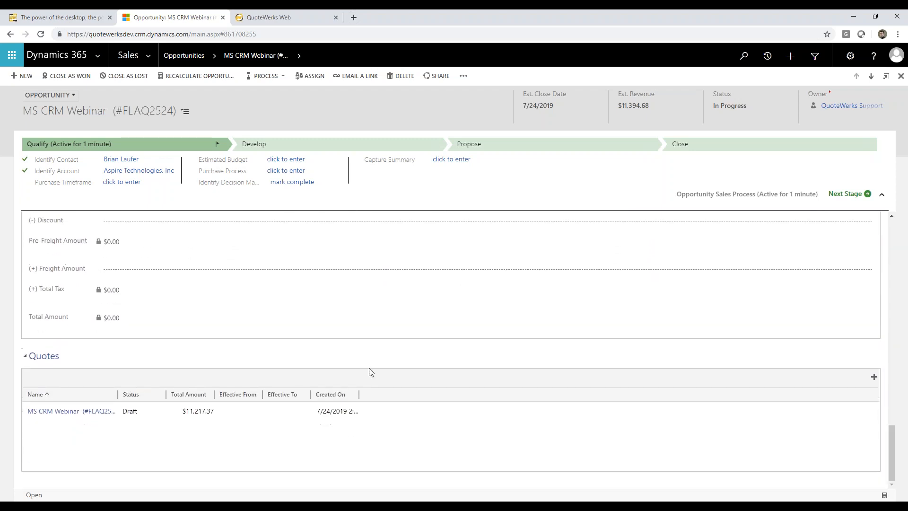
# Check the opportunity's linked quote and its eight synced line items, then return to QuoteWerks
pyautogui.click(98, 412)
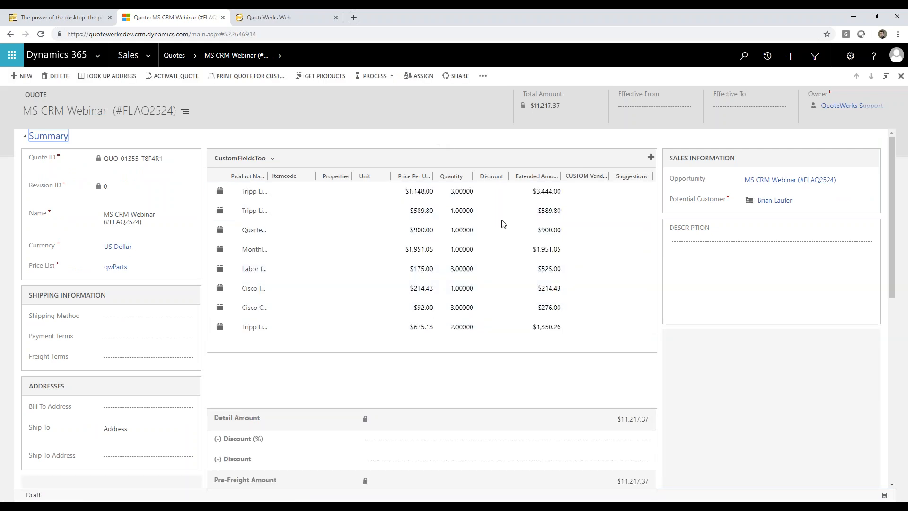
pyautogui.moveTo(652, 197)
pyautogui.mouseDown()
pyautogui.moveTo(655, 267)
pyautogui.moveTo(657, 182)
pyautogui.mouseUp()
pyautogui.click(274, 19)
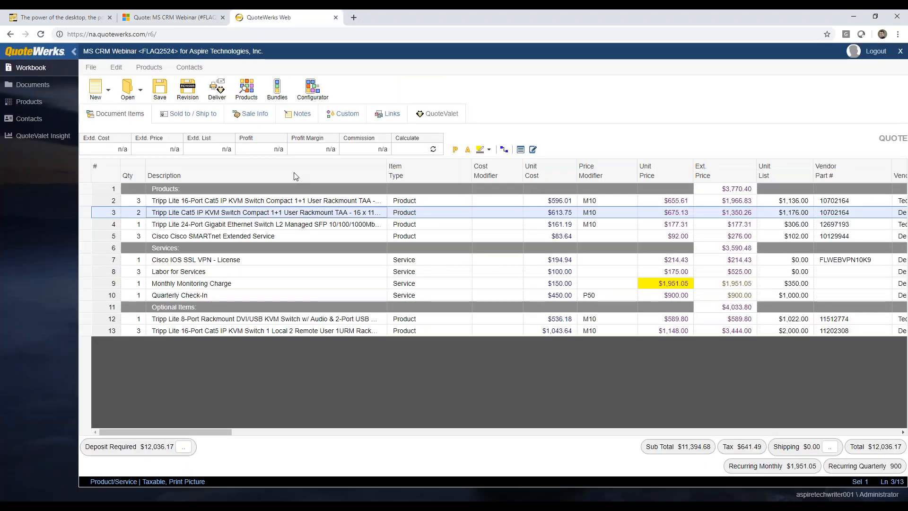
# Open the quote's delivery options and attach Support Agreement - Galaxy.docx as literature
pyautogui.click(218, 94)
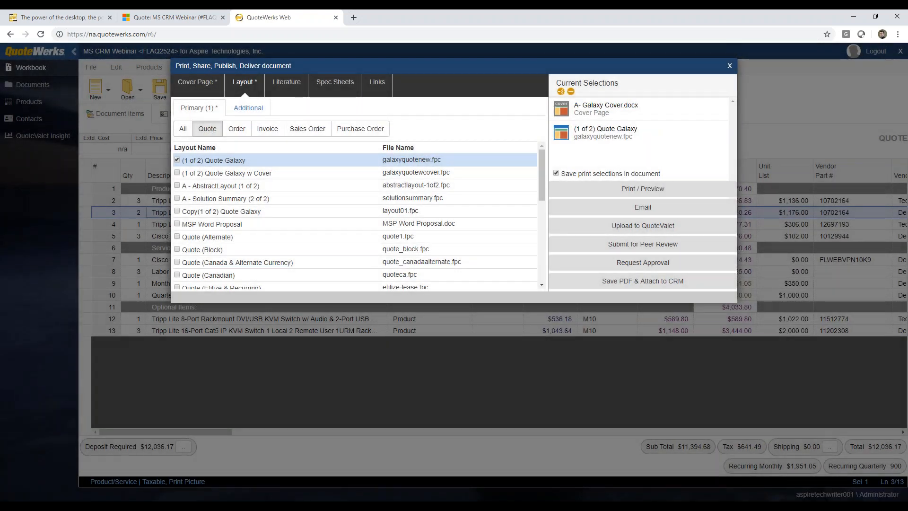
pyautogui.click(204, 87)
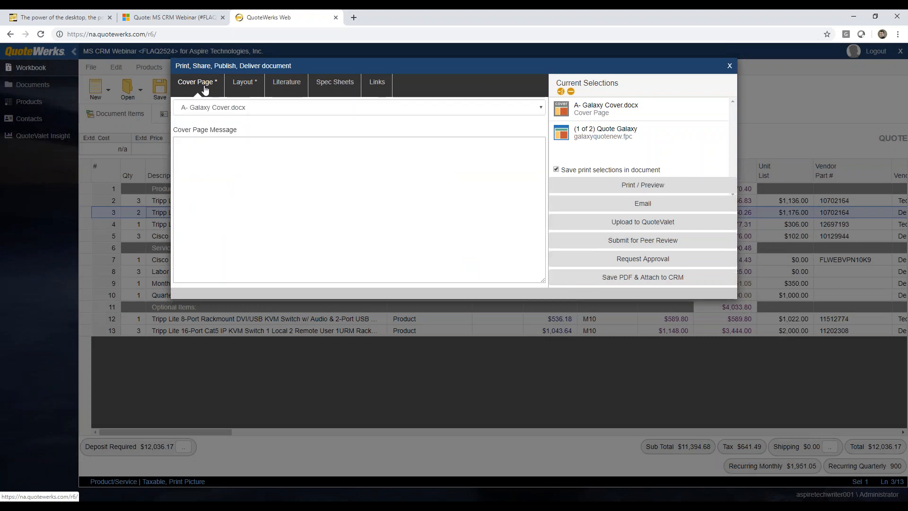
pyautogui.click(243, 83)
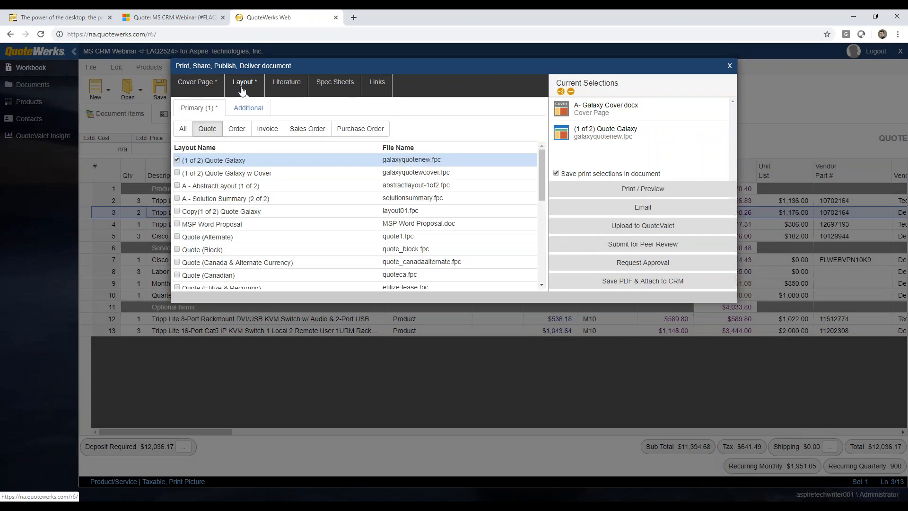
pyautogui.click(291, 88)
pyautogui.click(185, 156)
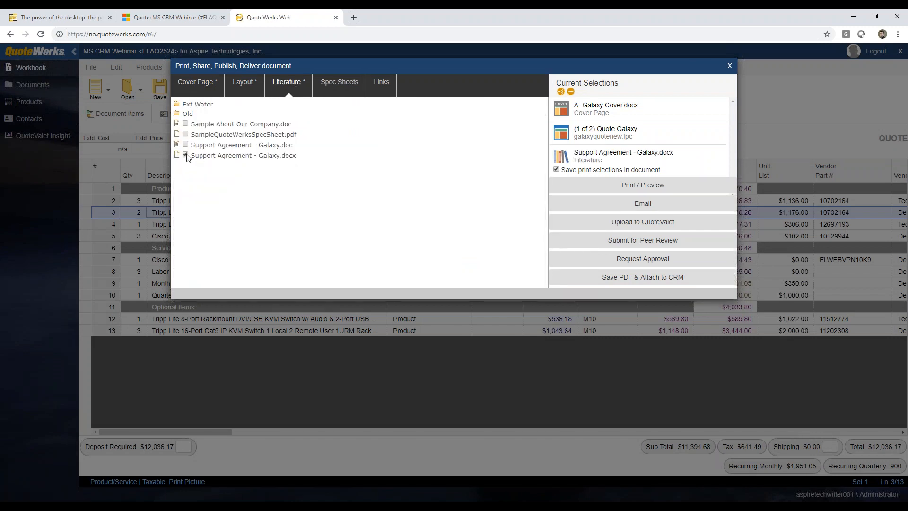
# Review the Galaxy cover page, Quote Galaxy layout, literature and spec sheet selections
pyautogui.click(192, 86)
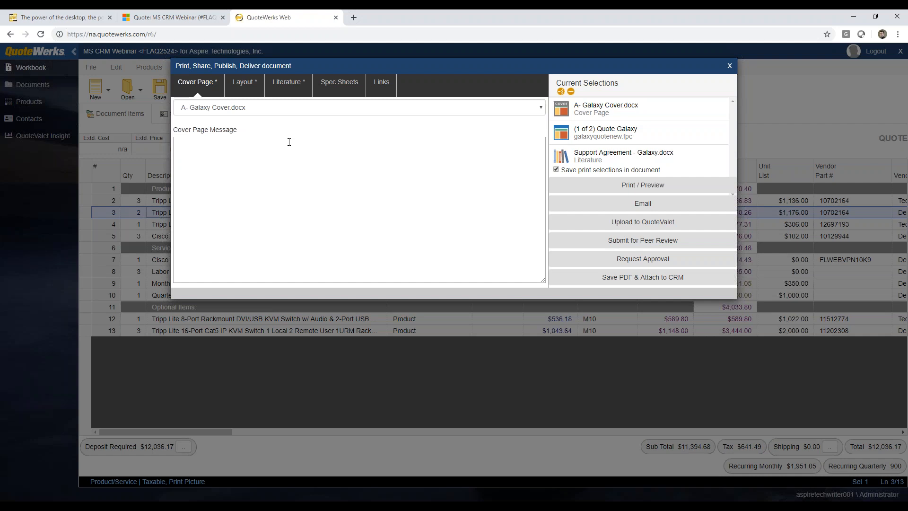
pyautogui.click(244, 84)
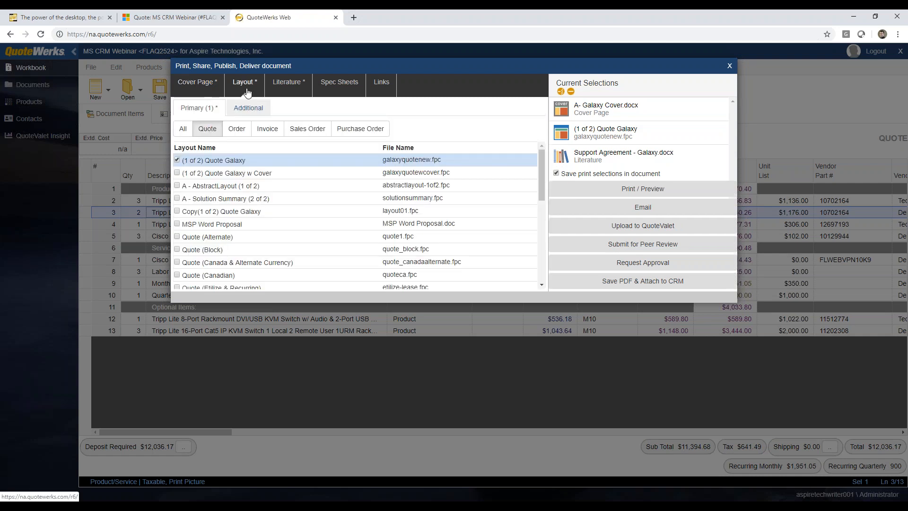
pyautogui.click(289, 88)
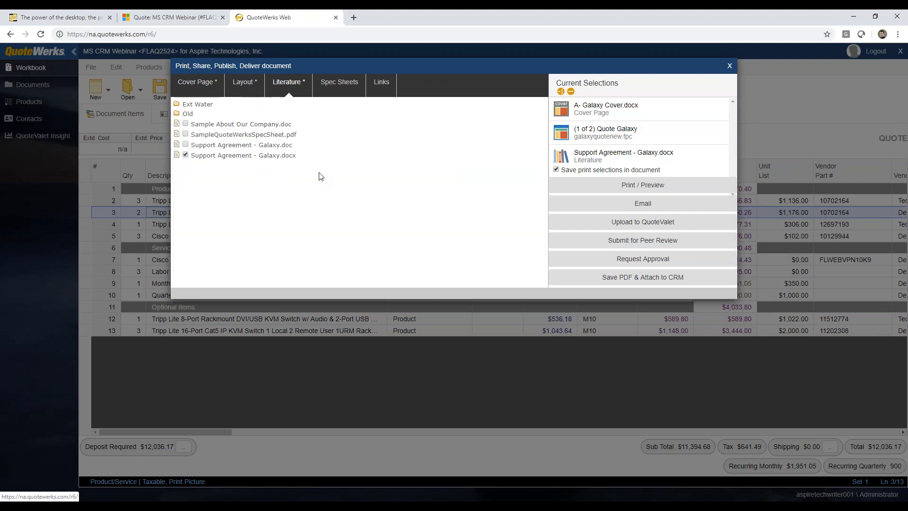
pyautogui.click(334, 91)
pyautogui.click(287, 85)
# Upload quote FLAQ2524 with the CustomerFacing-WrittenSignature template, overriding approval, and preview its customer page
pyautogui.click(243, 84)
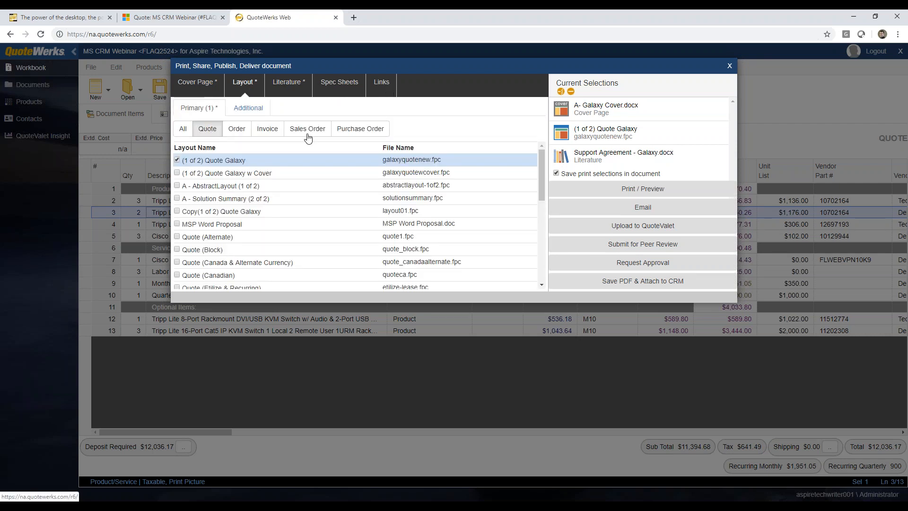
pyautogui.click(652, 227)
pyautogui.click(503, 313)
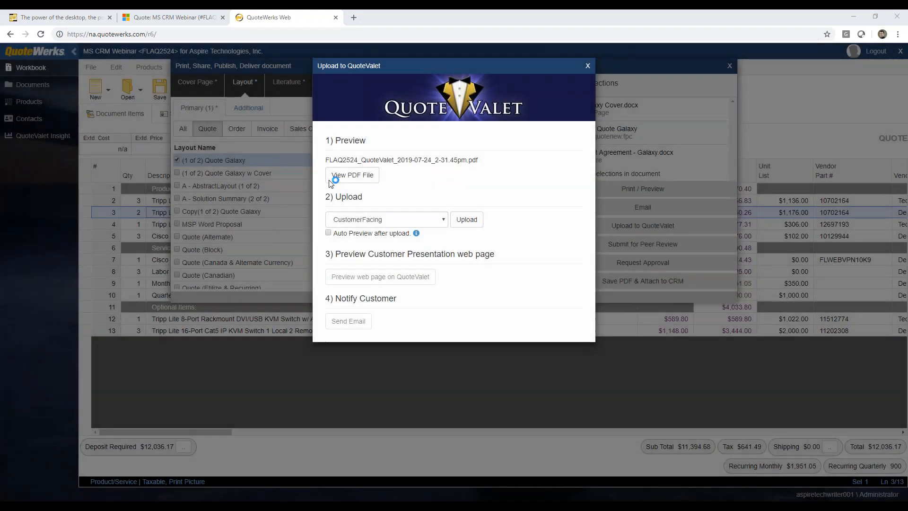
pyautogui.click(444, 220)
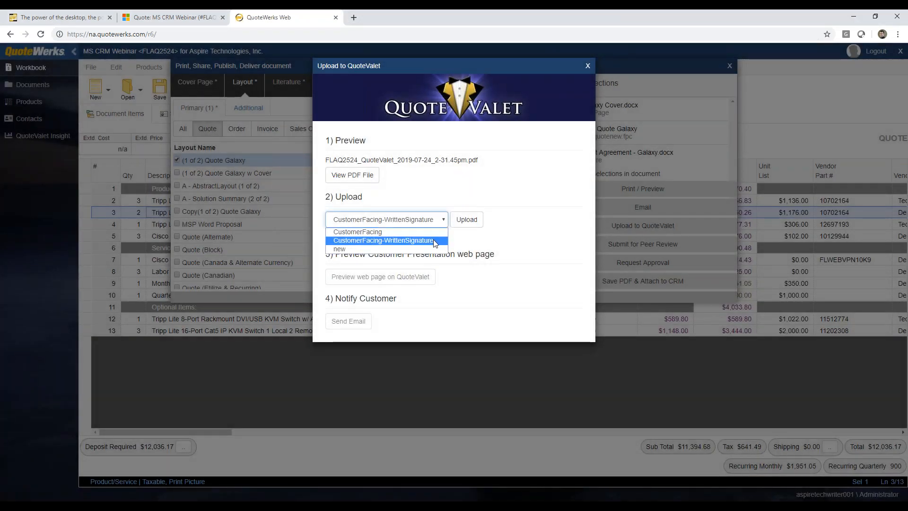
pyautogui.click(434, 240)
pyautogui.click(454, 221)
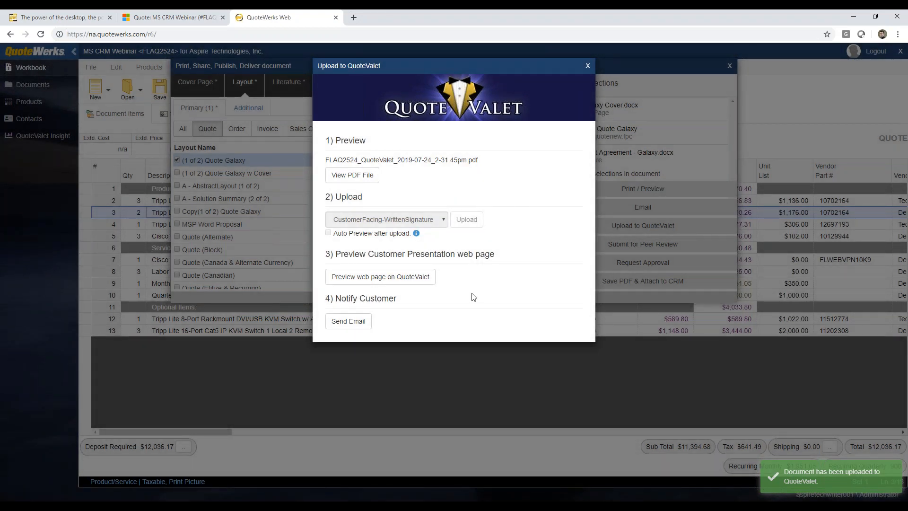
pyautogui.click(386, 281)
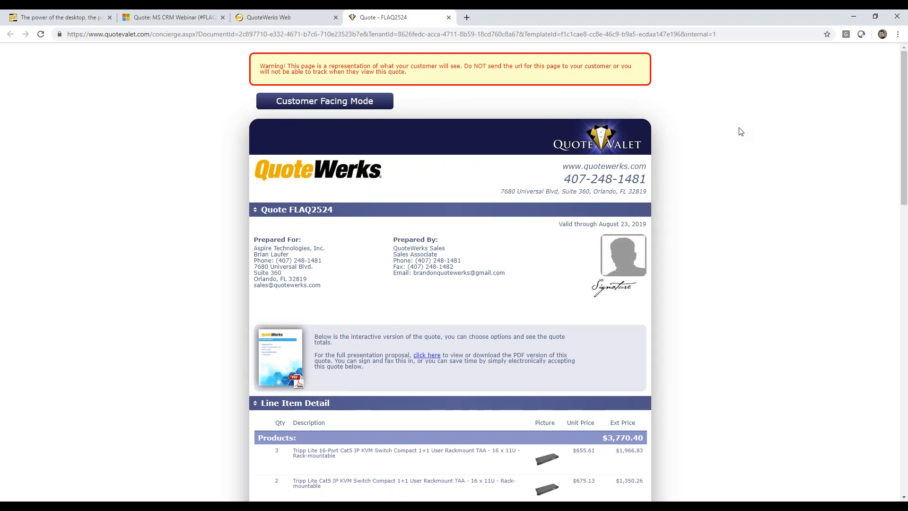
# Scroll through the FLAQ2524 preview's line items, $12,036.17 total, payment options and acceptance form
pyautogui.scroll(-2, 722, 133)
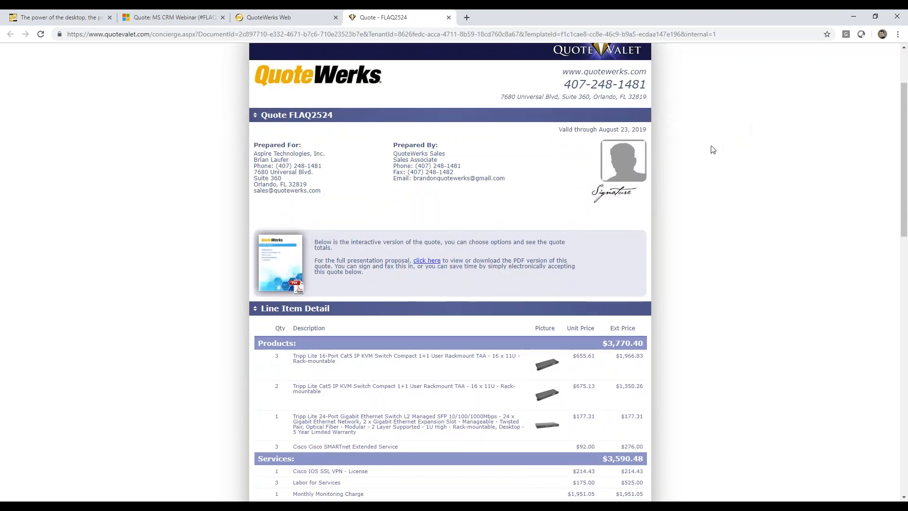
pyautogui.scroll(-2, 711, 147)
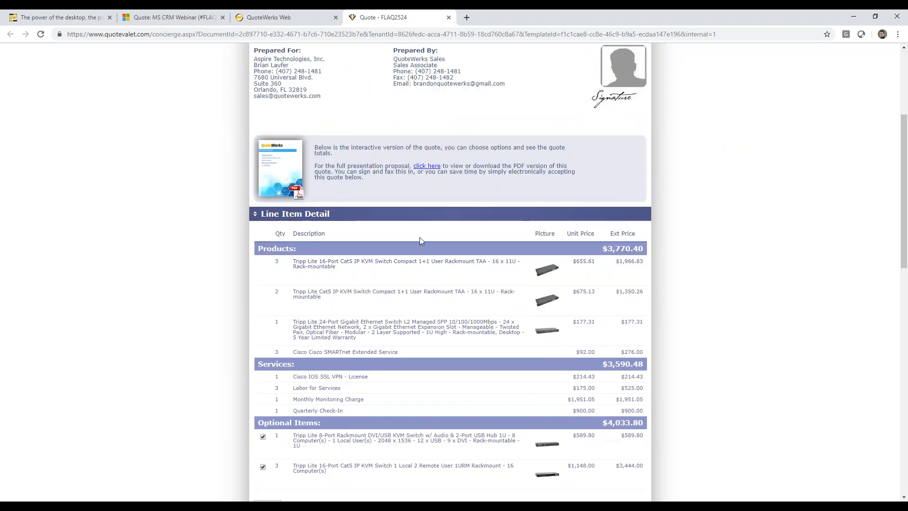
pyautogui.scroll(-2, 676, 179)
pyautogui.scroll(-1, 675, 181)
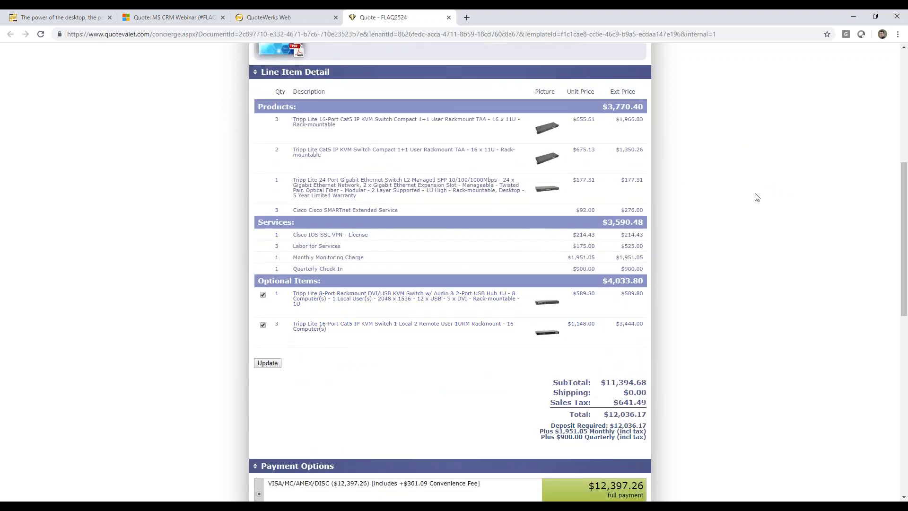
pyautogui.scroll(-4, 756, 196)
pyautogui.scroll(-7, 703, 247)
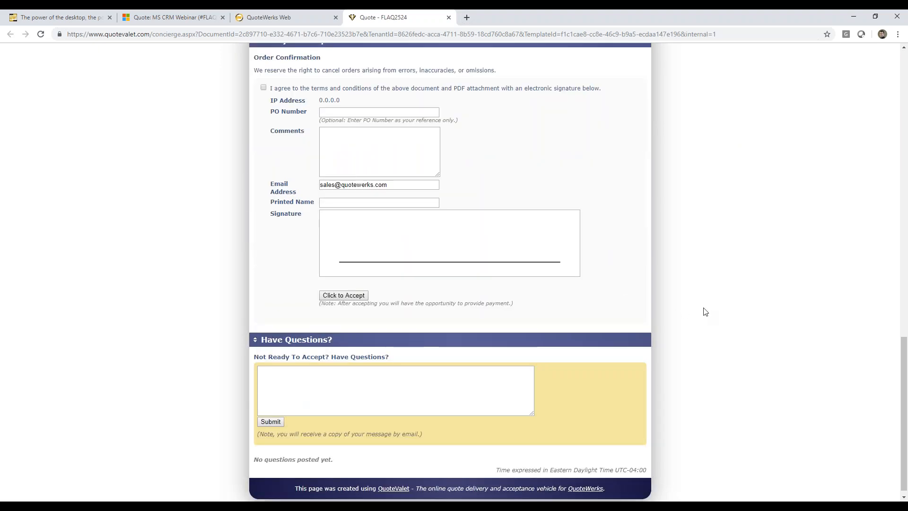
pyautogui.scroll(5, 705, 309)
pyautogui.scroll(8, 705, 309)
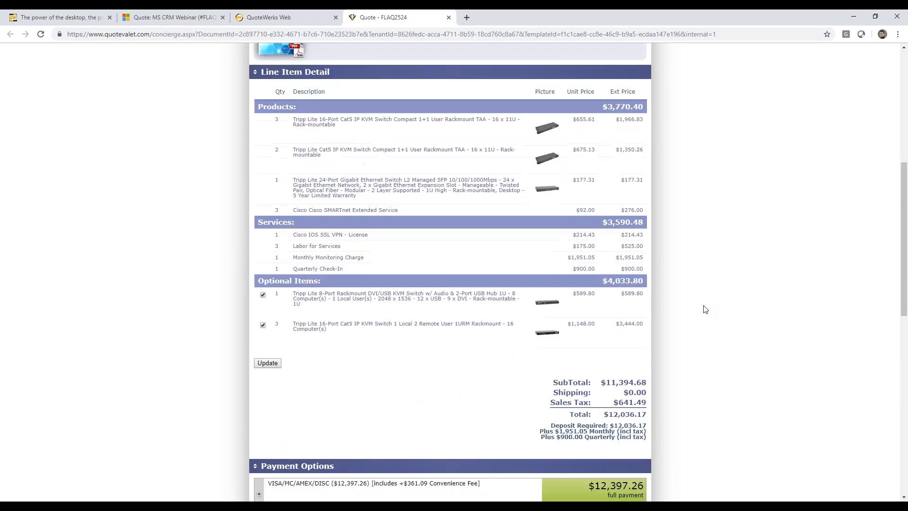
pyautogui.click(275, 18)
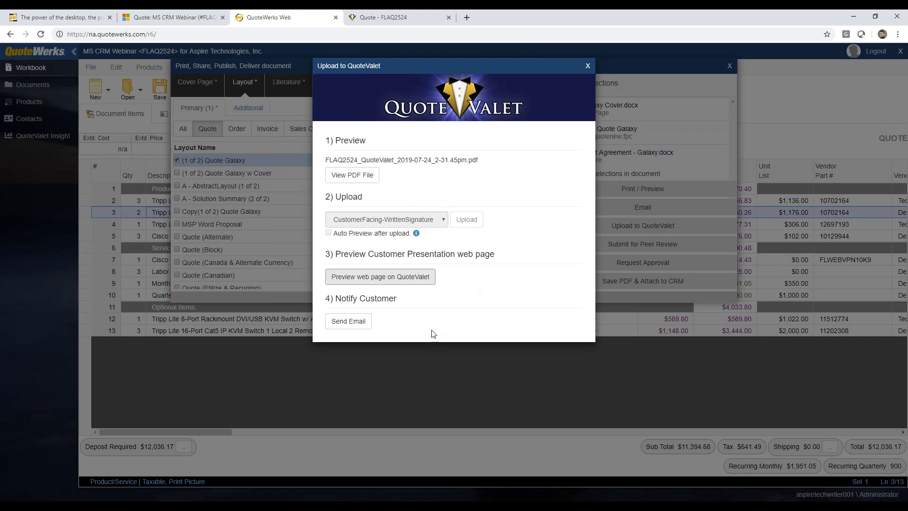
# Review the customer notification email and its template list, then close it unsent with the upload window
pyautogui.click(348, 321)
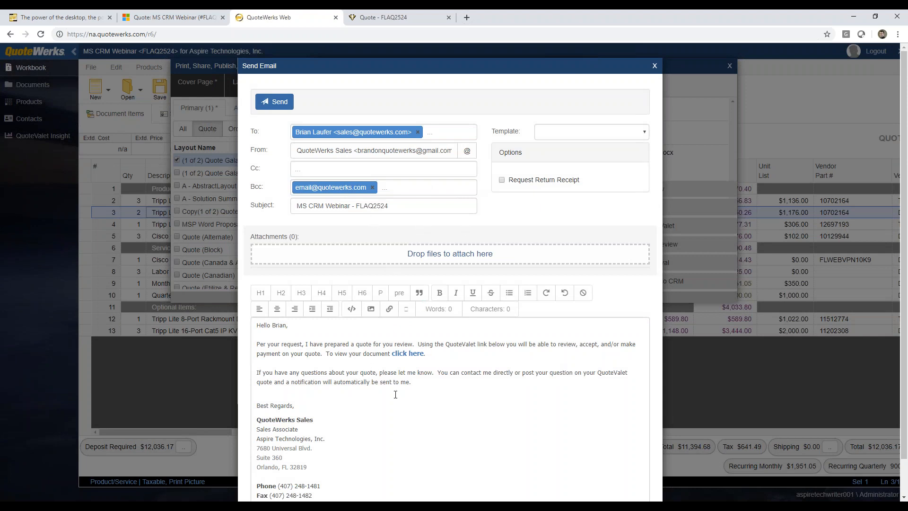
pyautogui.scroll(-1, 396, 394)
pyautogui.scroll(1, 398, 370)
pyautogui.click(645, 133)
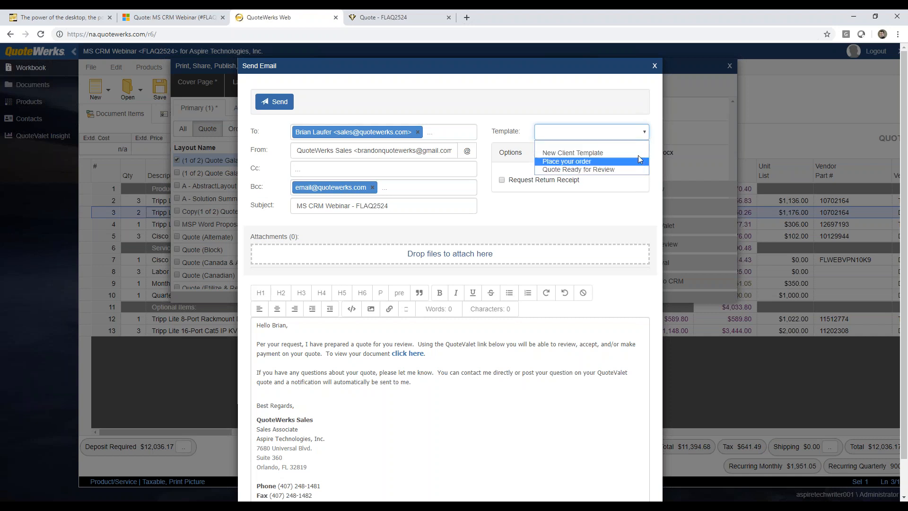
pyautogui.click(520, 125)
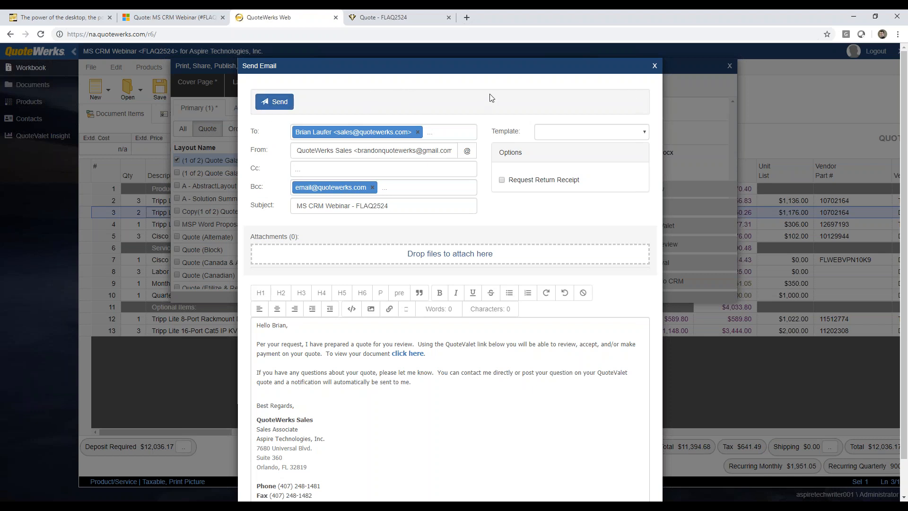
pyautogui.click(654, 66)
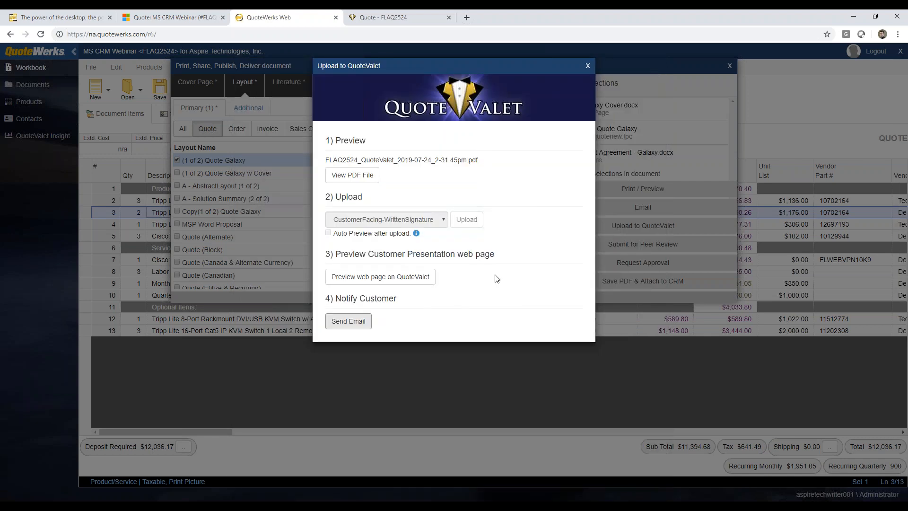
pyautogui.click(588, 66)
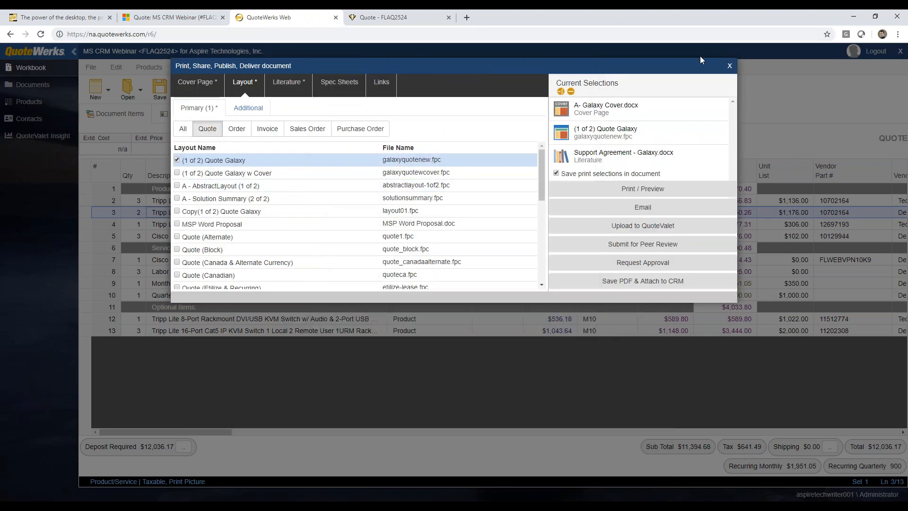
# Close the delivery dialog, view the quote's QuoteValet activity, then go back to Document Items
pyautogui.click(729, 65)
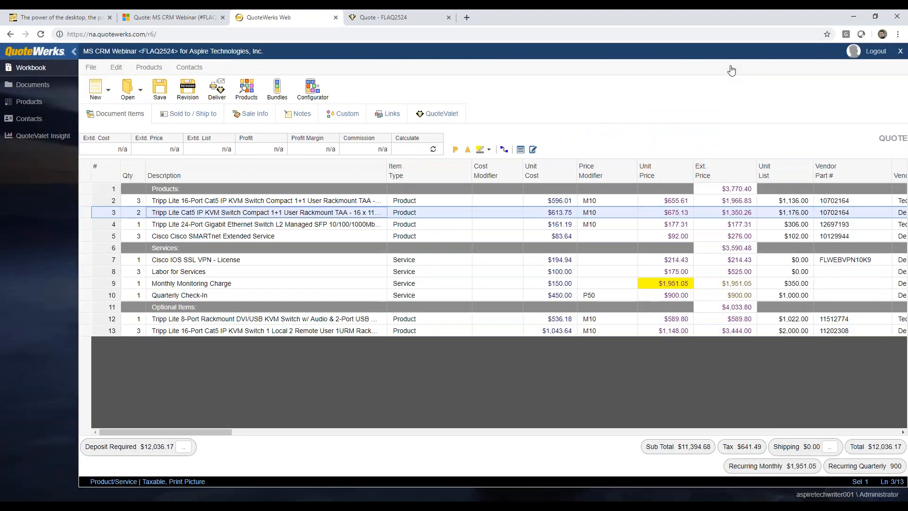
pyautogui.click(430, 116)
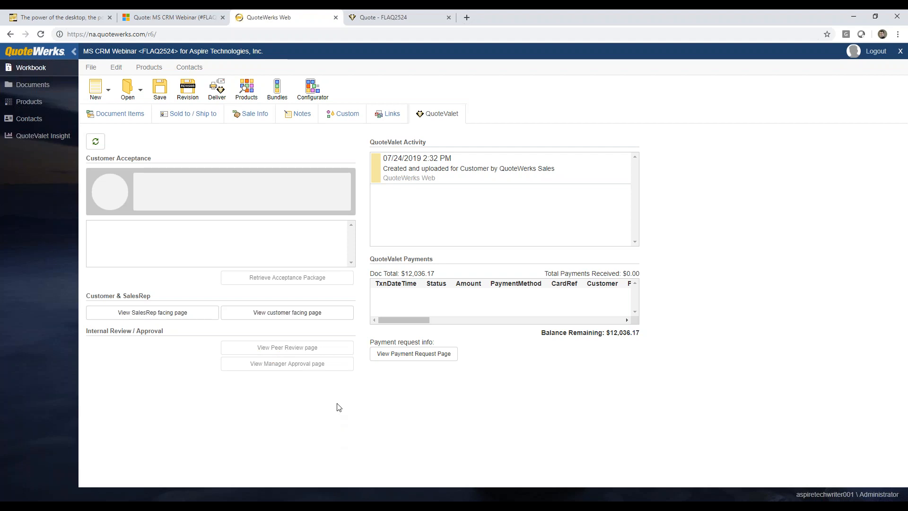
pyautogui.click(126, 119)
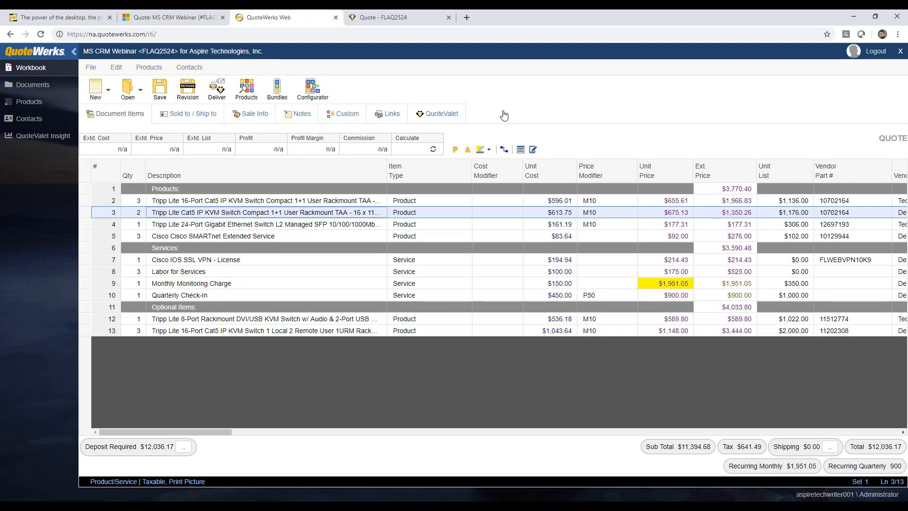
pyautogui.click(364, 21)
# Agree to the terms, enter the signer's printed name, draw a signature and accept quote FLAQ2524
pyautogui.scroll(-11, 206, 308)
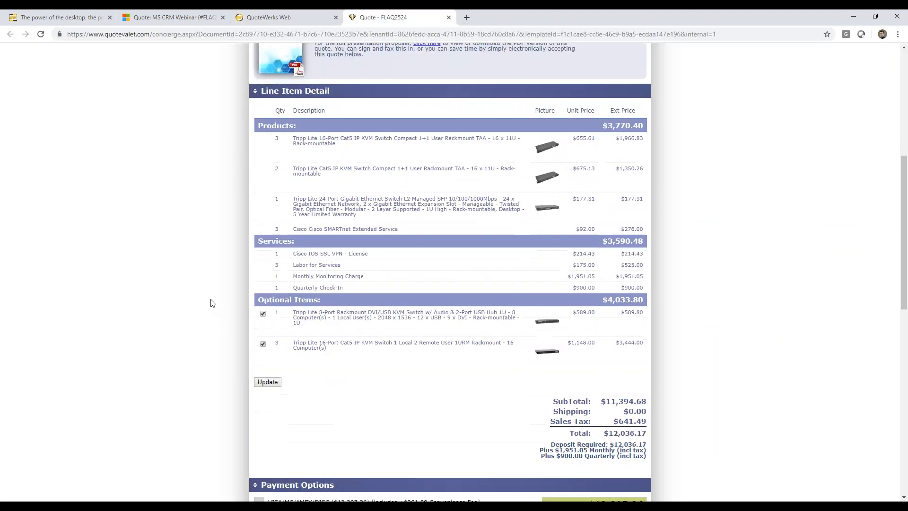
pyautogui.click(264, 182)
pyautogui.click(344, 247)
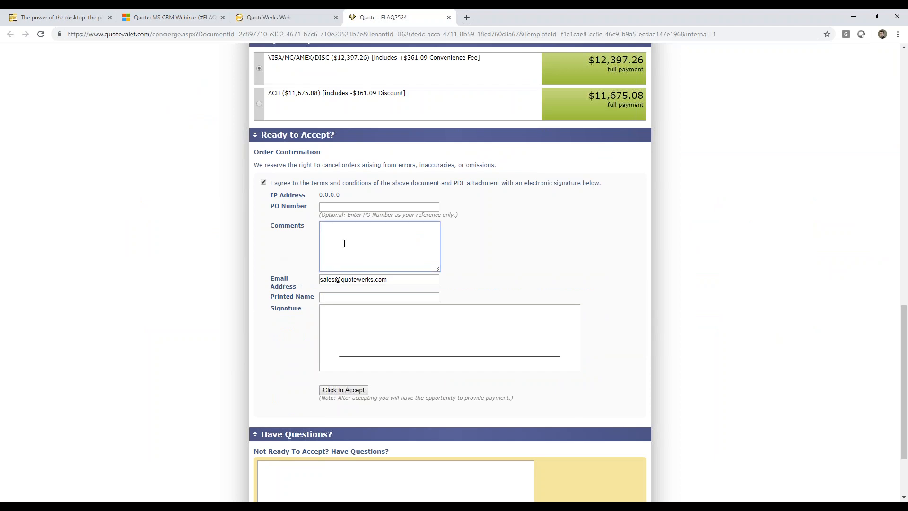
pyautogui.click(341, 297)
pyautogui.click(345, 332)
pyautogui.moveTo(349, 348); pyautogui.dragTo(510, 332)
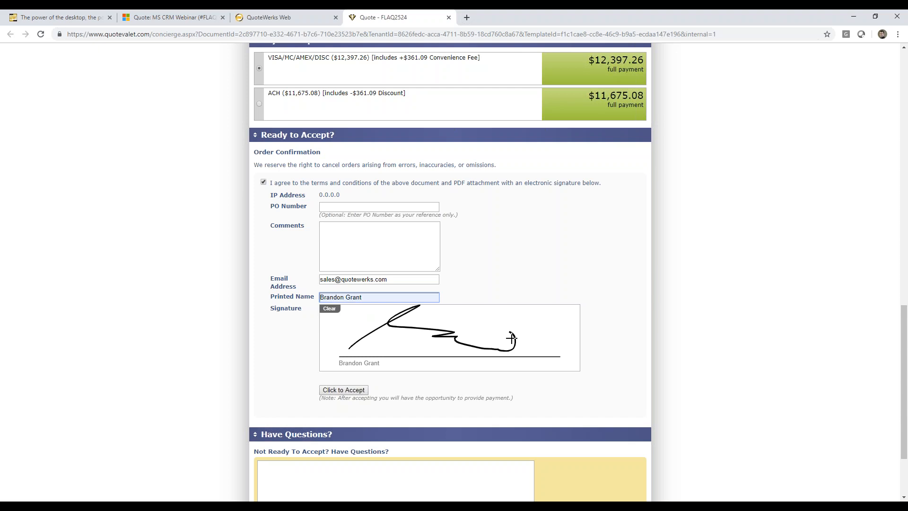
pyautogui.click(359, 391)
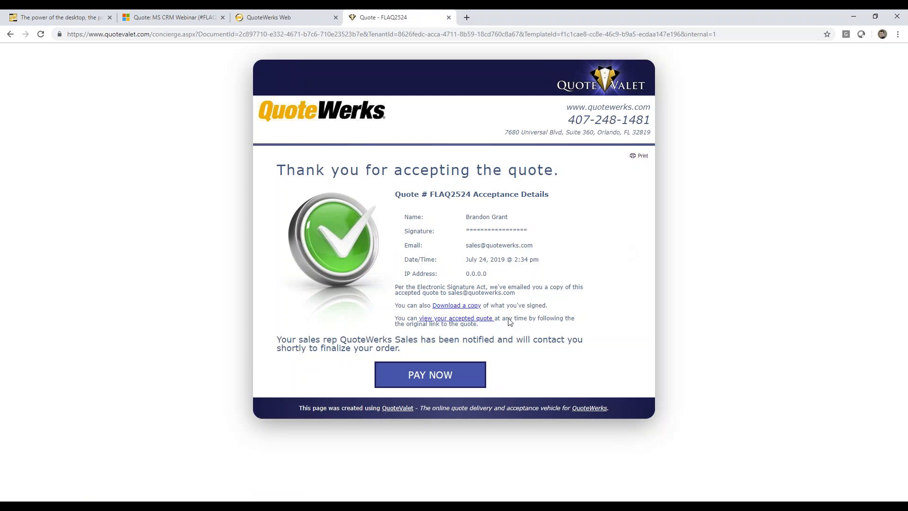
# Bring up the $12,397.26 payment page, then check the acceptance details in QuoteWerks Web
pyautogui.click(439, 377)
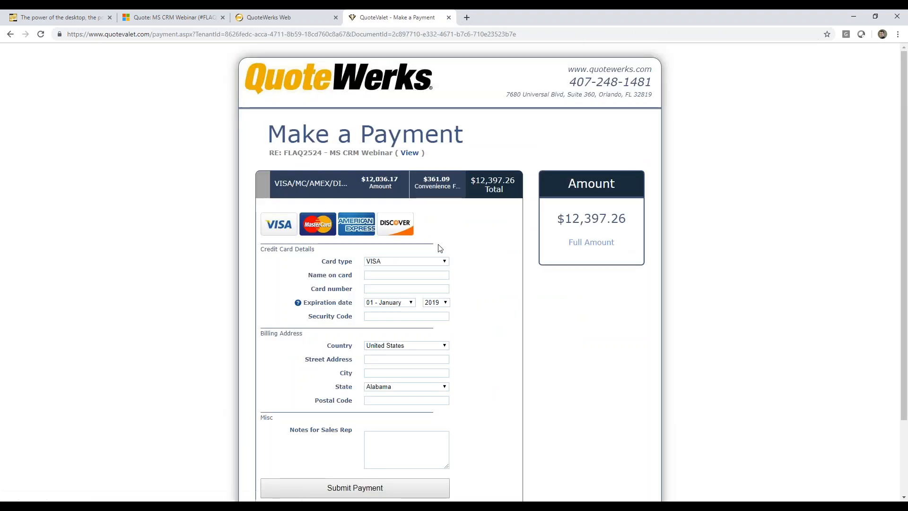
pyautogui.scroll(-2, 499, 290)
pyautogui.scroll(2, 500, 284)
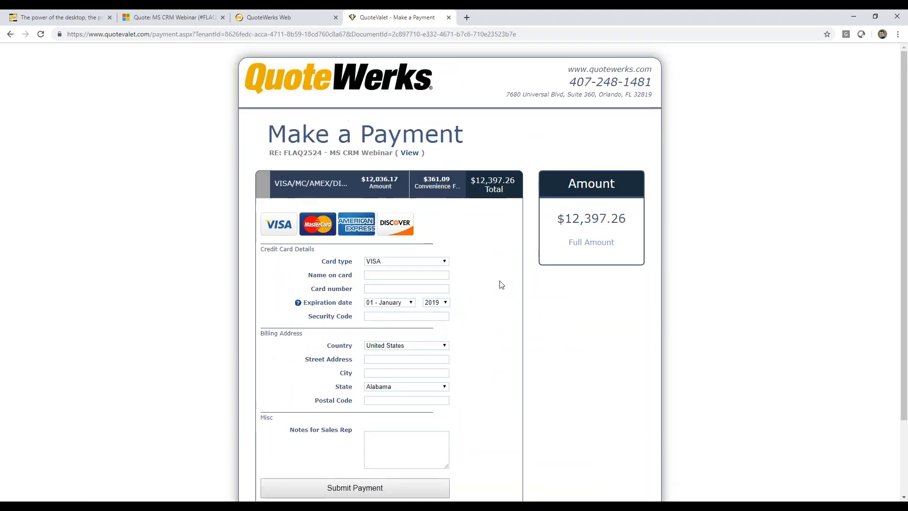
pyautogui.click(275, 17)
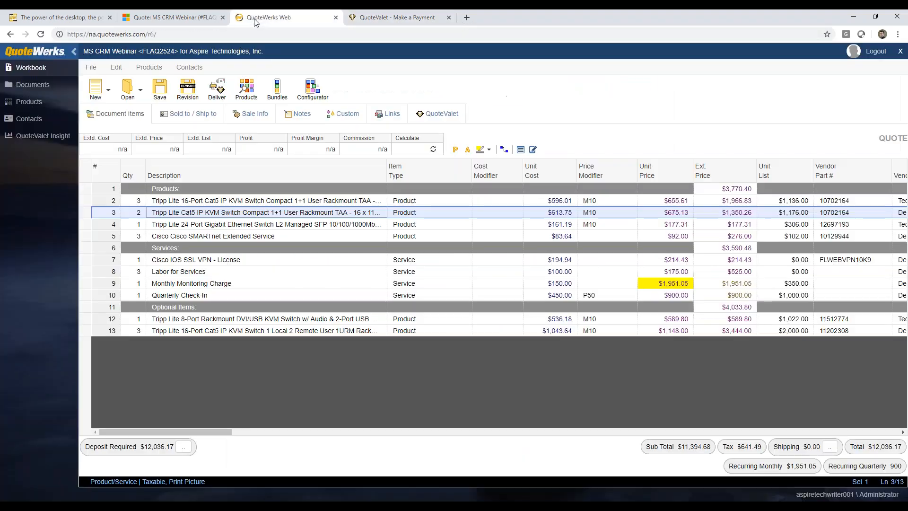
pyautogui.click(429, 115)
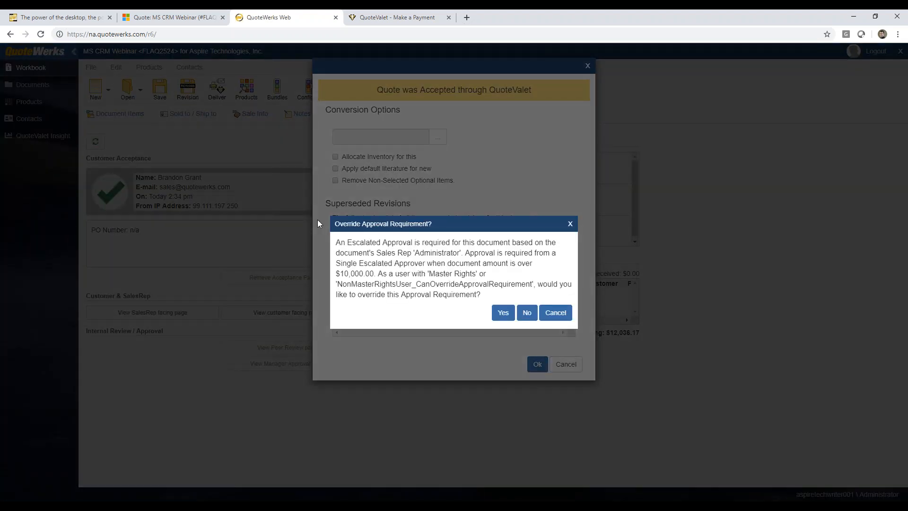
# Convert accepted quote FLAQ2524 into an order, removing non-selected optional items
pyautogui.click(502, 313)
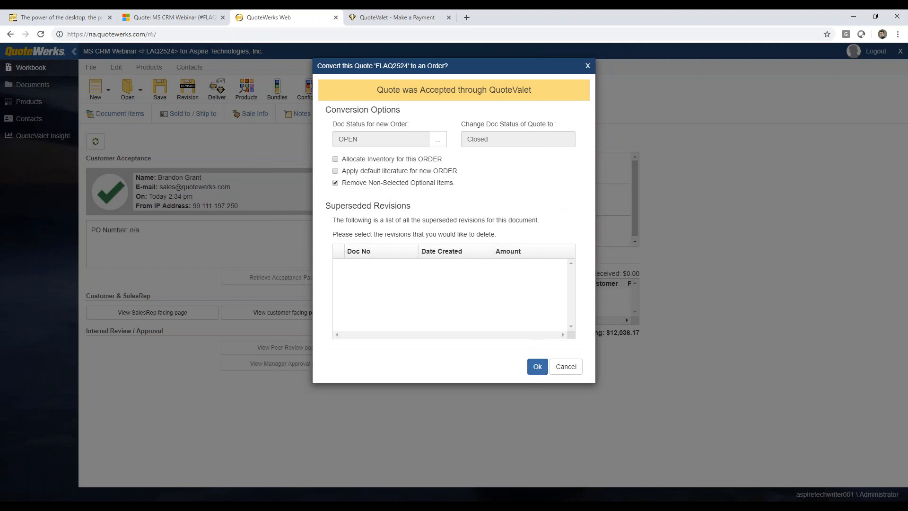
pyautogui.click(537, 366)
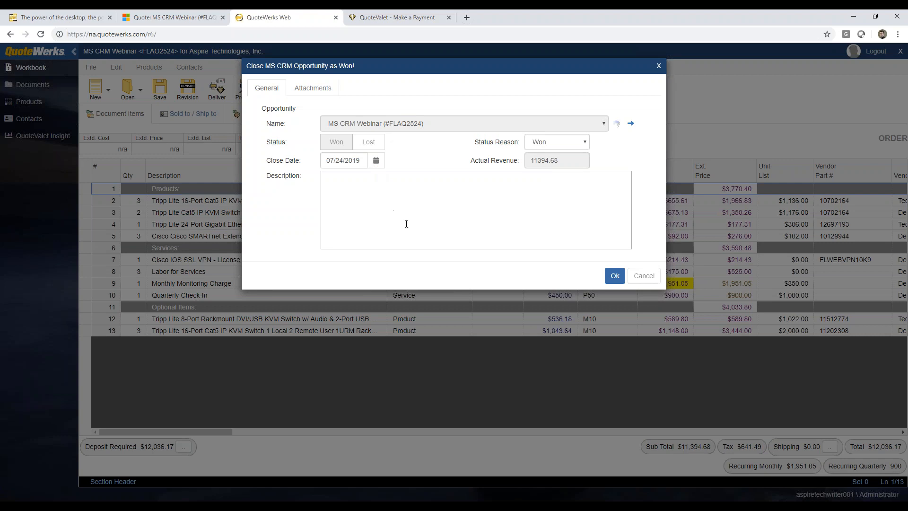
# Close MS CRM Webinar as Won with 11394.68 revenue, dated 07/24/2019
pyautogui.click(614, 275)
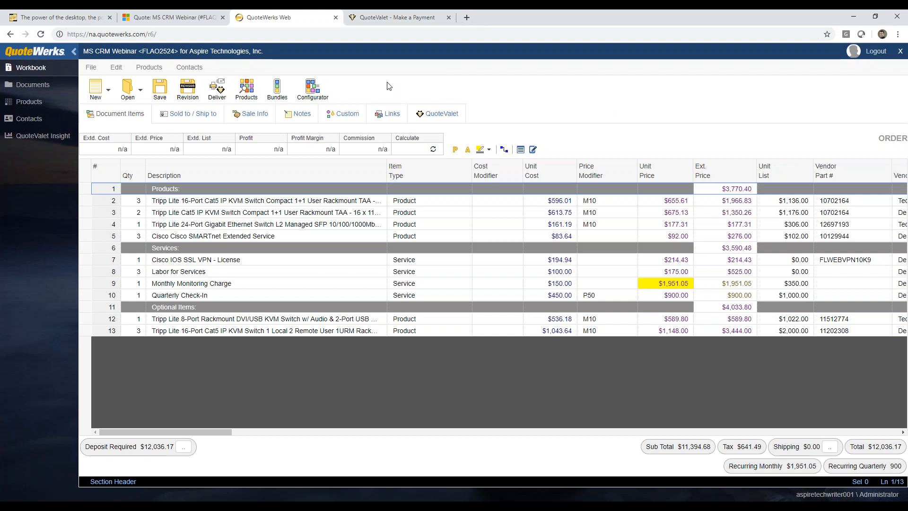
pyautogui.click(32, 88)
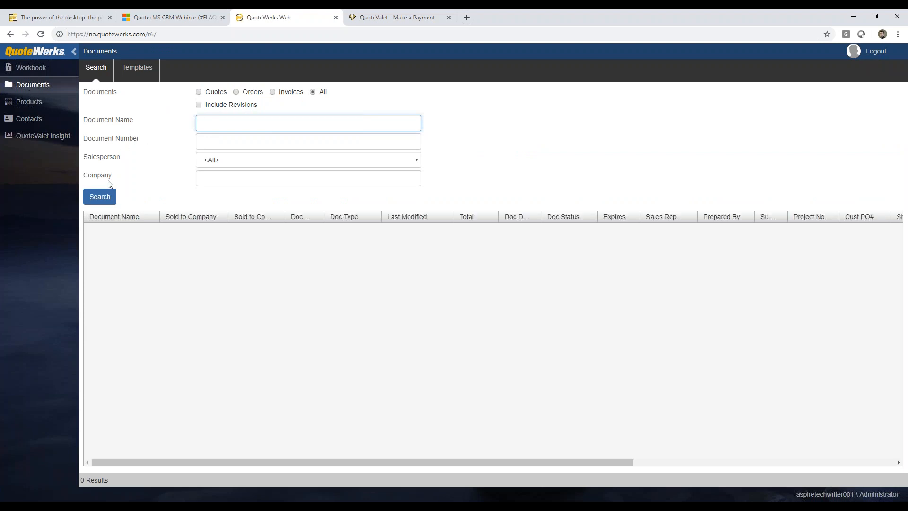
# Search Administrator's documents named 'new' and open New Client Setup quote FLAQ2491 for Aspire Technologies
pyautogui.click(226, 162)
pyautogui.click(222, 177)
pyautogui.click(216, 123)
pyautogui.click(143, 127)
pyautogui.click(241, 126)
pyautogui.write('new')
pyautogui.press('Return')
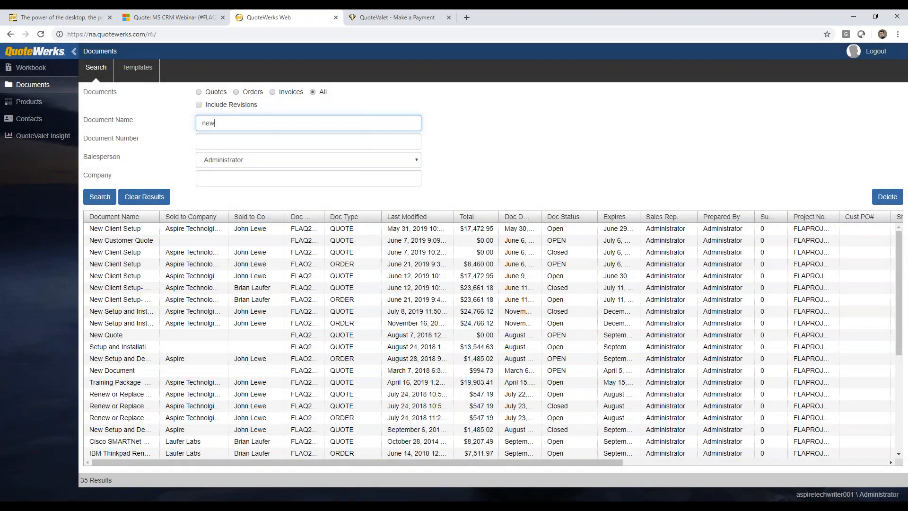
pyautogui.click(218, 231)
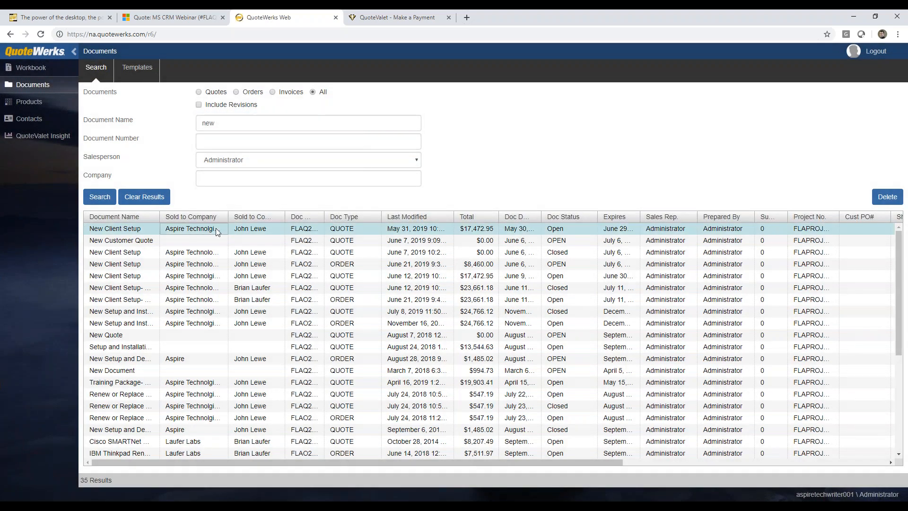
pyautogui.doubleClick(189, 231)
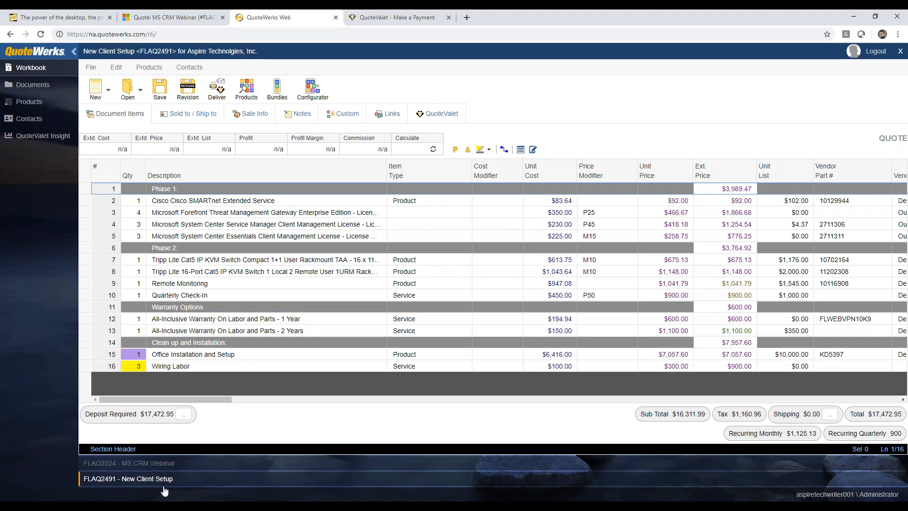
pyautogui.click(166, 465)
pyautogui.click(168, 479)
pyautogui.click(36, 138)
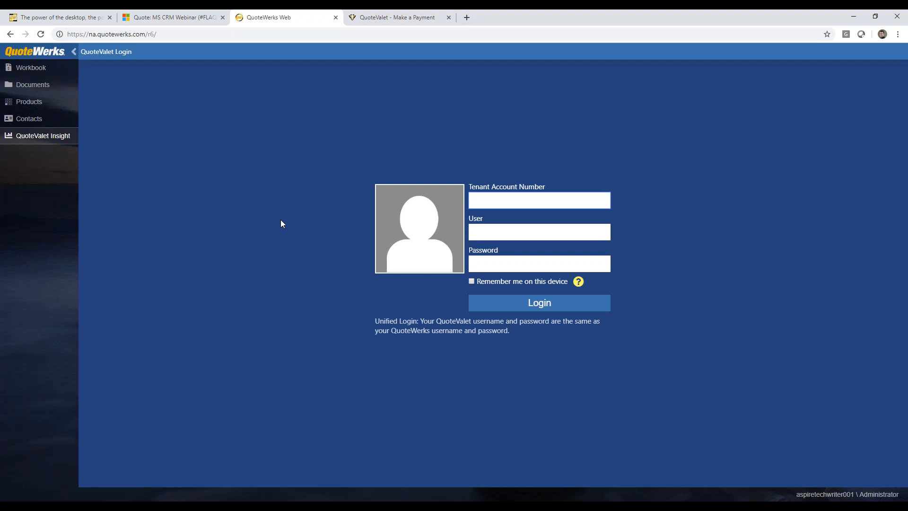
pyautogui.click(29, 68)
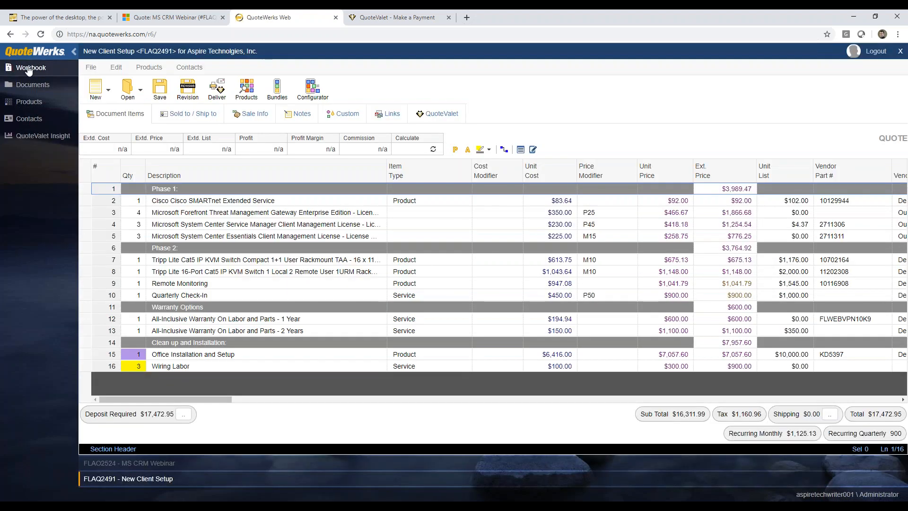